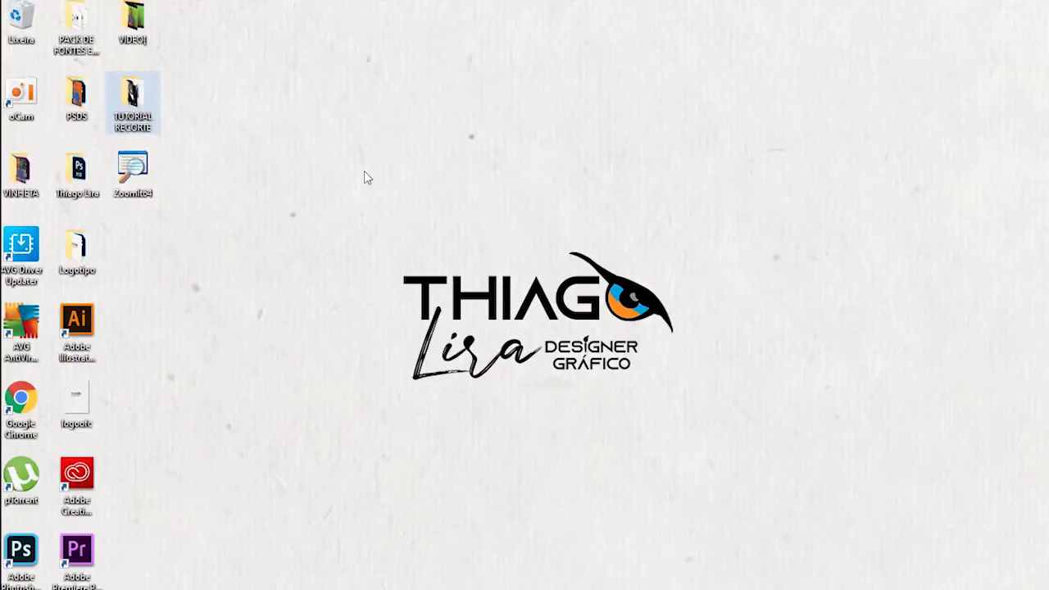
Open foto1 from the TUTORIAL RECORTE folder with Adobe Photoshop 2020 via Abrir com.
double_click(131, 100)
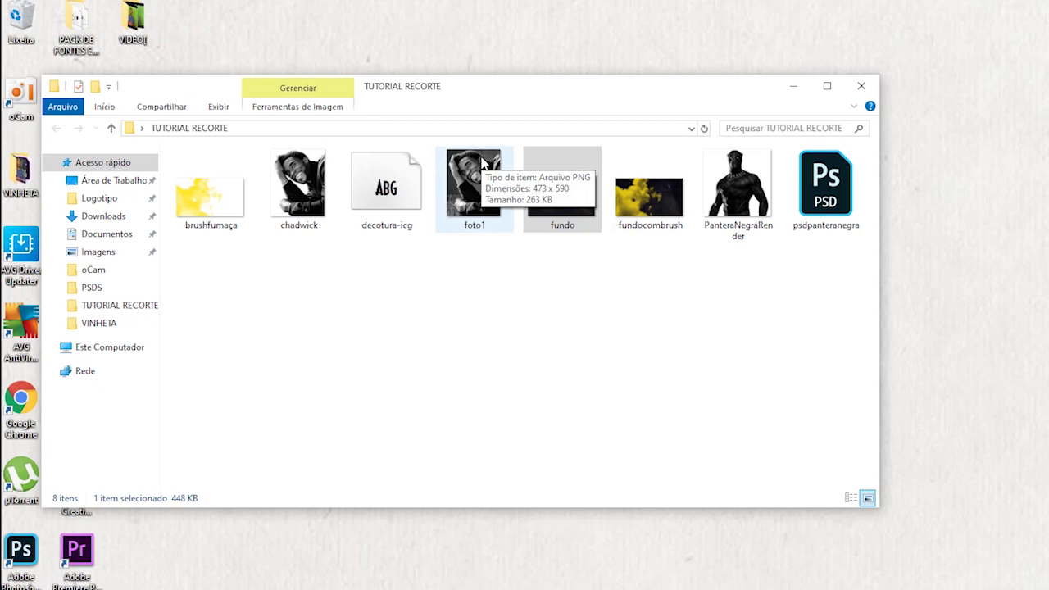
click(554, 260)
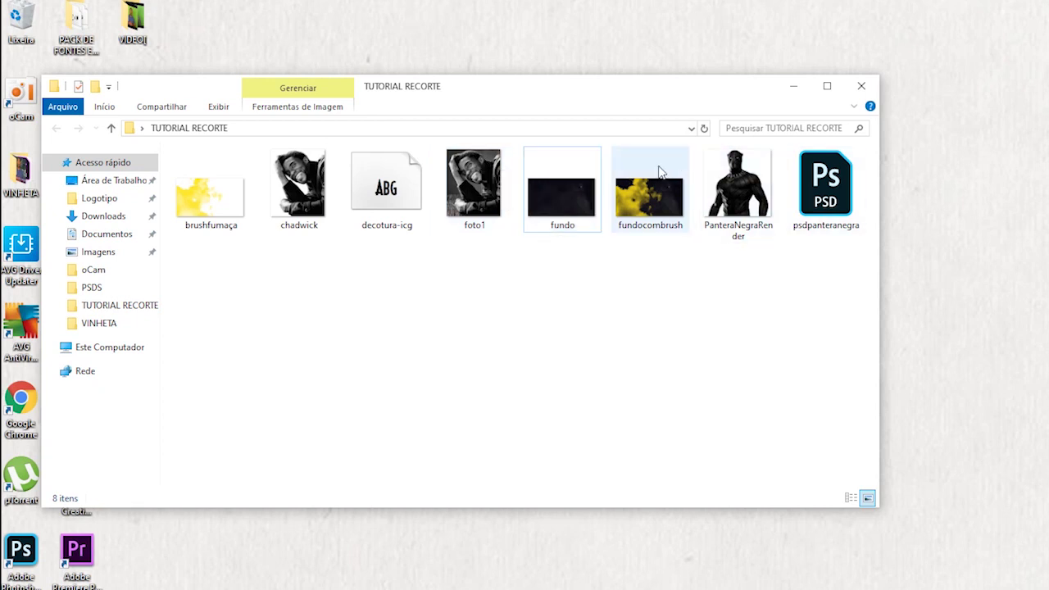
click(479, 154)
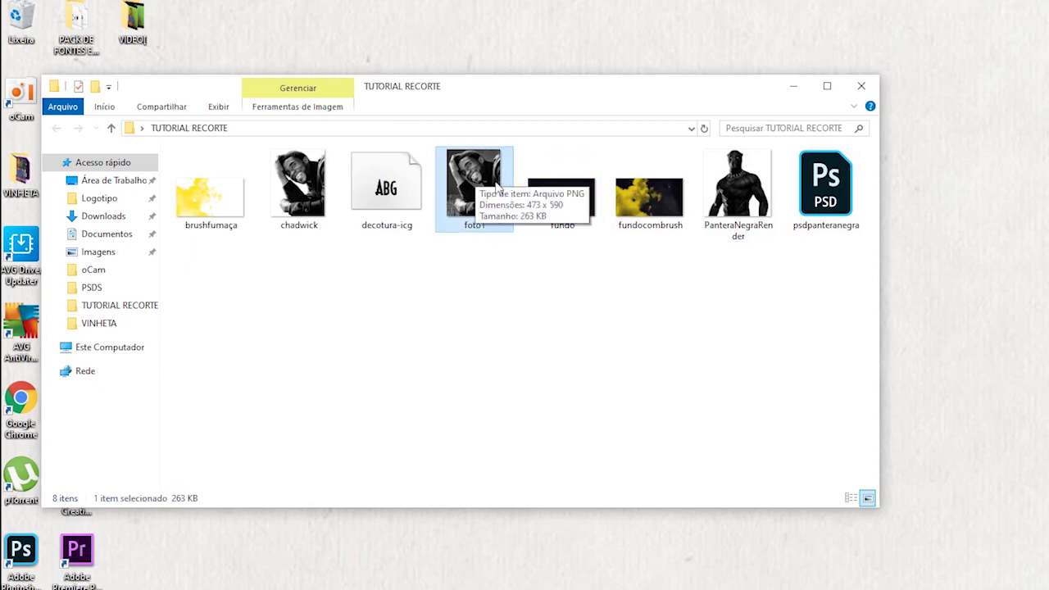
right_click(475, 173)
key(Escape)
right_click(478, 188)
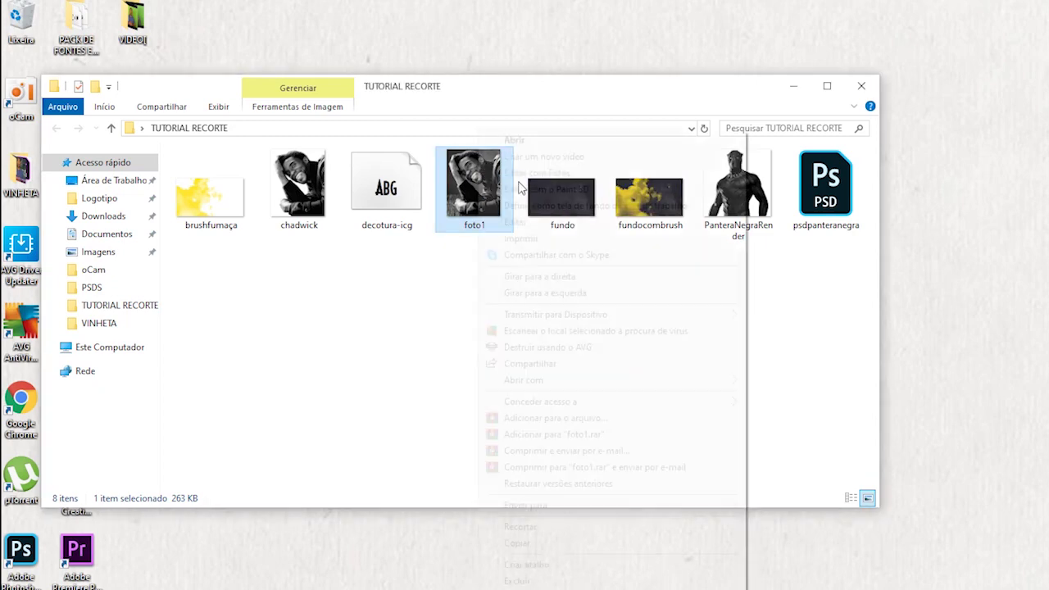
mouse_move(524, 379)
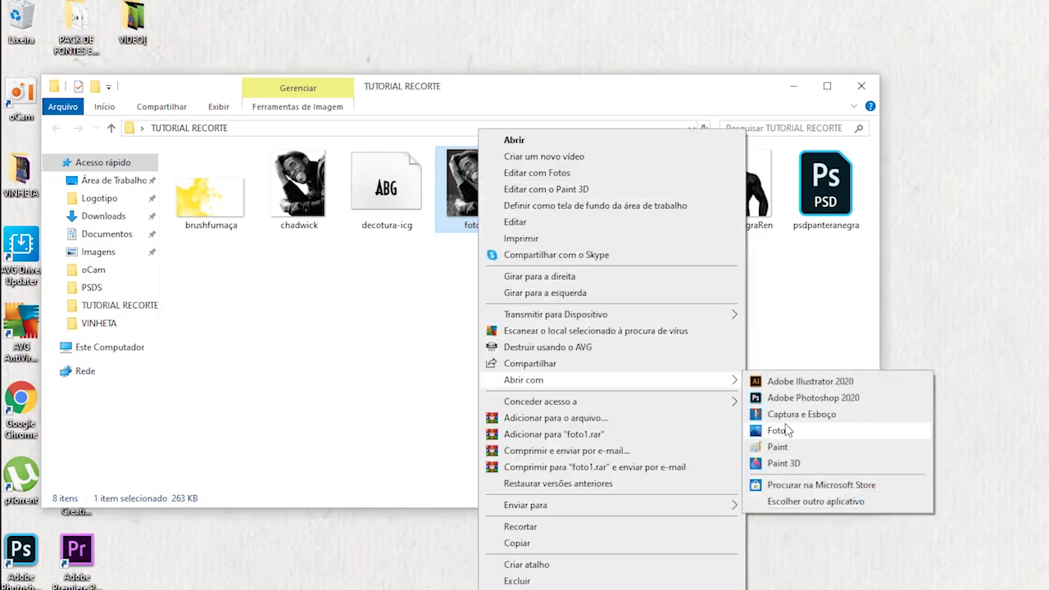
click(819, 398)
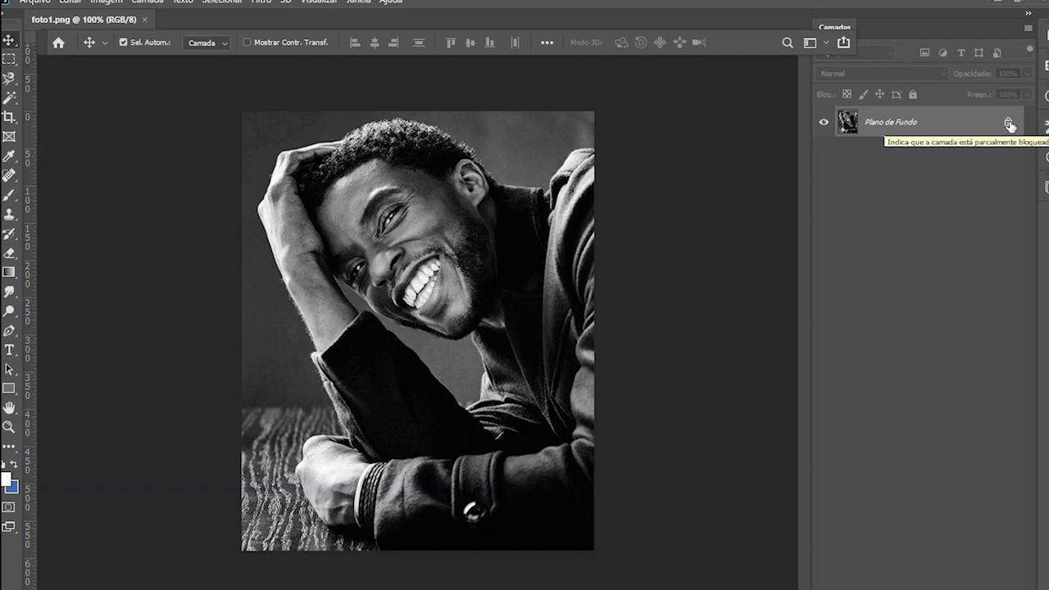
Unlock the Plano de Fundo layer so it becomes the editable layer Camada 0.
click(1008, 124)
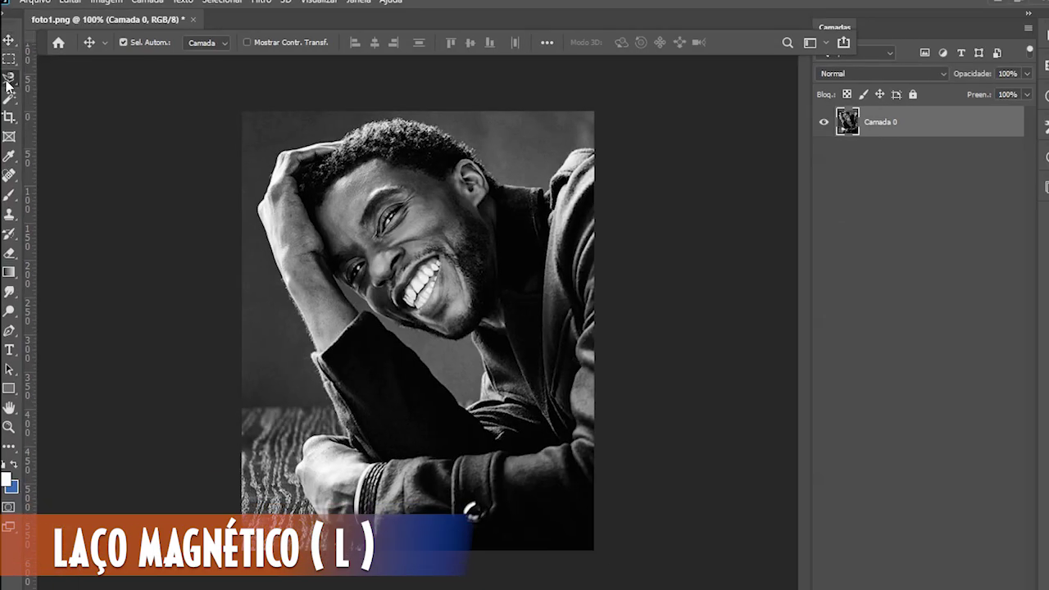
Choose the Magnetic Lasso and zoom to 200% to begin tracing the hair and collar.
click(9, 78)
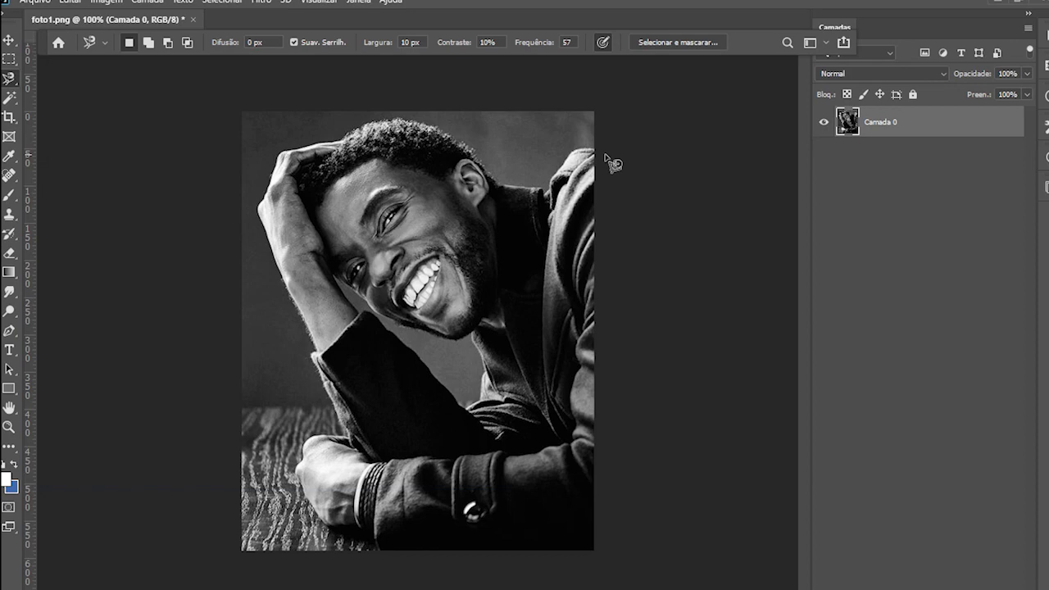
key(ctrl+plus)
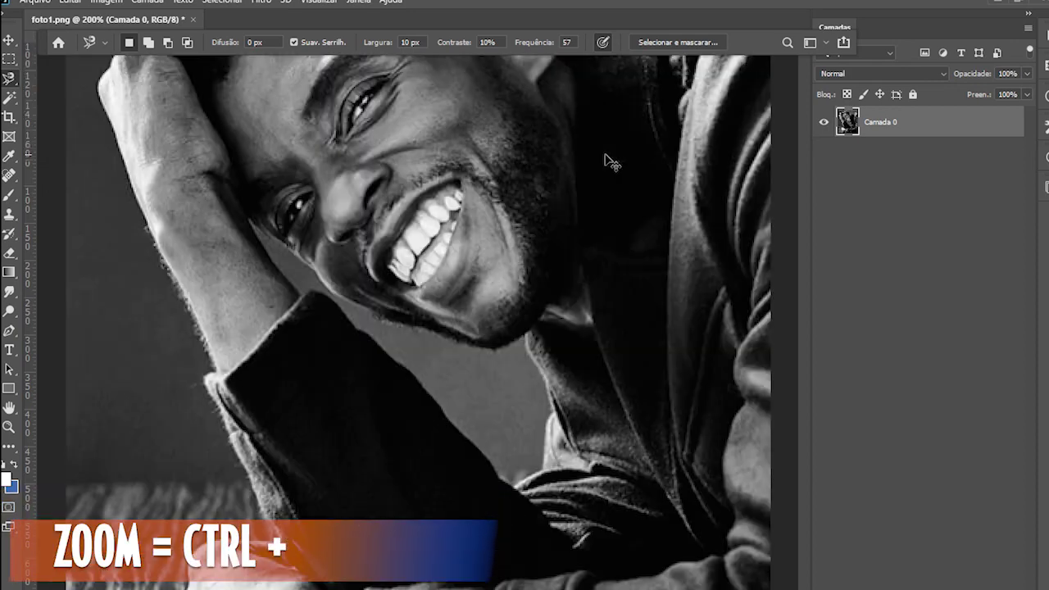
scroll(610, 160, up, 5)
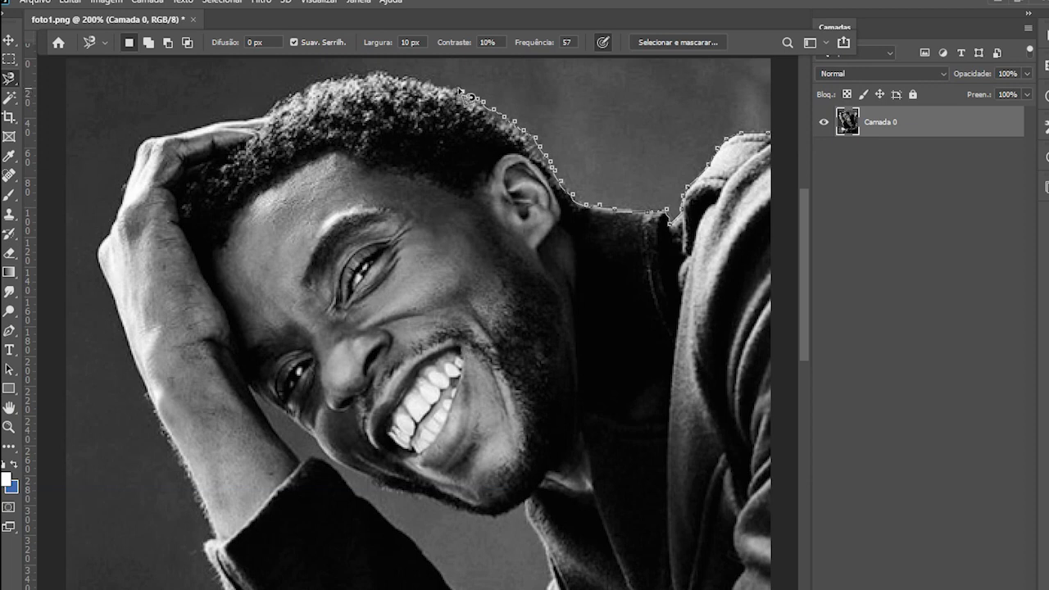
Extend the magnetic outline down the arm and along the fist's lower edge.
scroll(464, 92, up, 2)
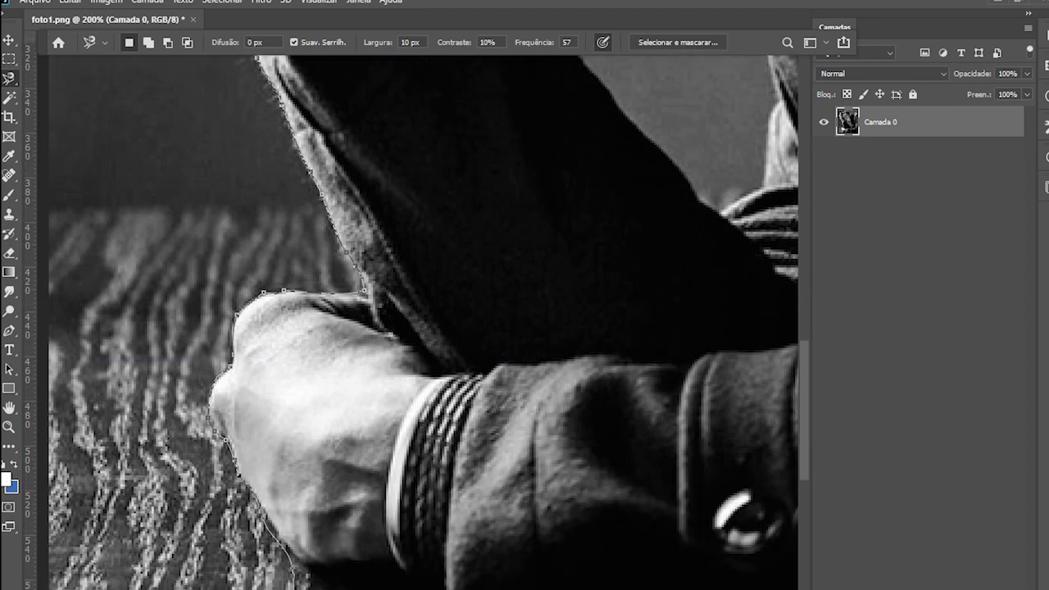
mouse_move(279, 524)
mouse_down()
mouse_move(319, 578)
mouse_move(375, 570)
mouse_move(436, 583)
mouse_up()
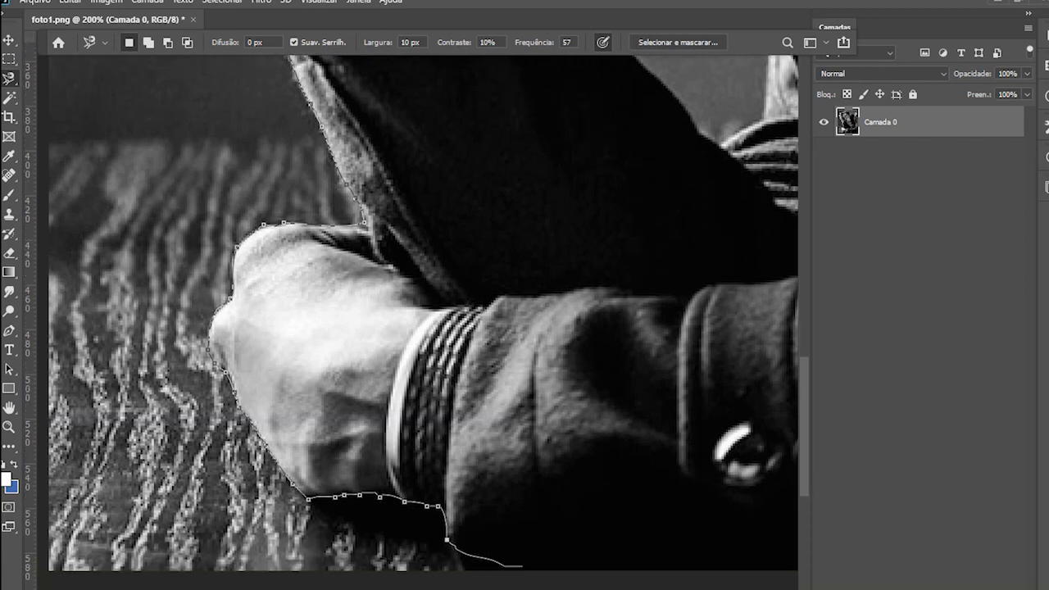
Trace the outline along the photo's bottom and right edges, removing misplaced points.
drag(442, 583, 464, 565)
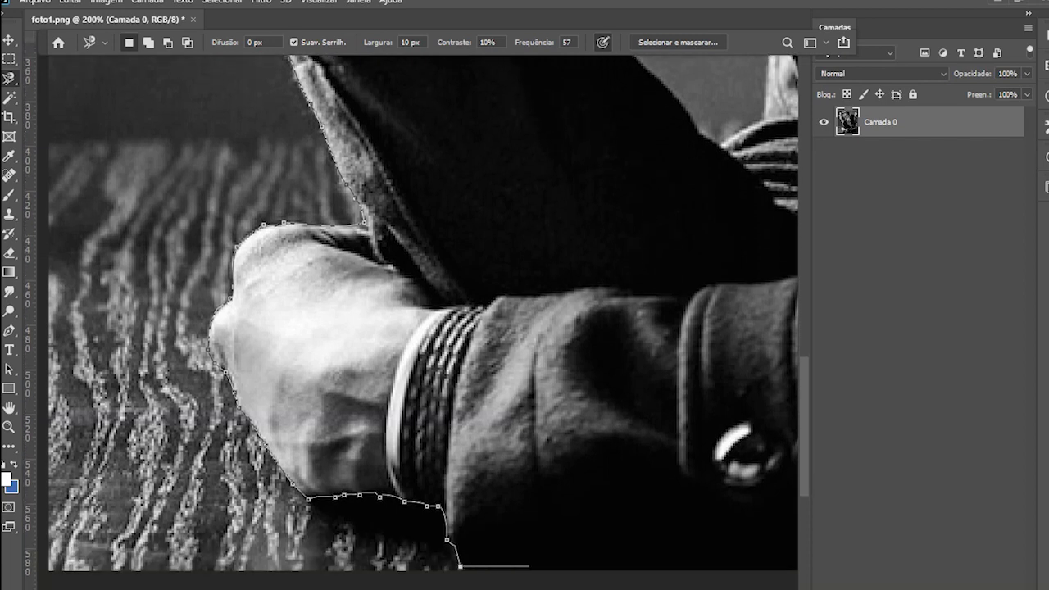
drag(528, 566, 754, 538)
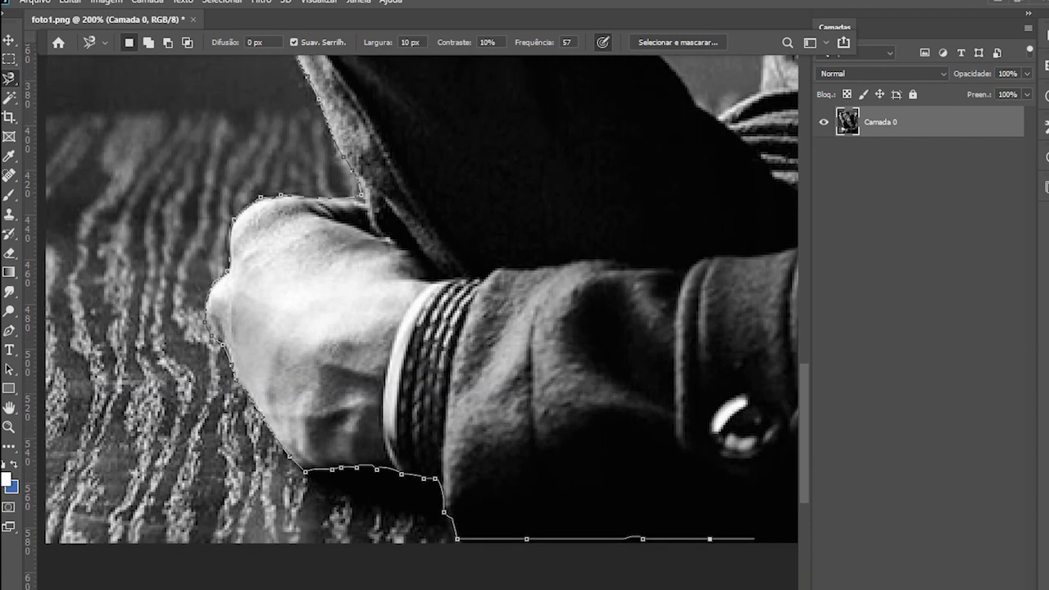
mouse_move(753, 538)
mouse_down()
mouse_move(799, 401)
mouse_move(755, 375)
mouse_move(785, 287)
mouse_move(797, 134)
mouse_move(785, 123)
mouse_move(785, 67)
mouse_move(760, 197)
mouse_move(746, 95)
mouse_move(762, 27)
mouse_move(721, 185)
mouse_move(721, 66)
mouse_move(708, 200)
mouse_move(680, 175)
mouse_move(691, 286)
mouse_move(706, 240)
mouse_up()
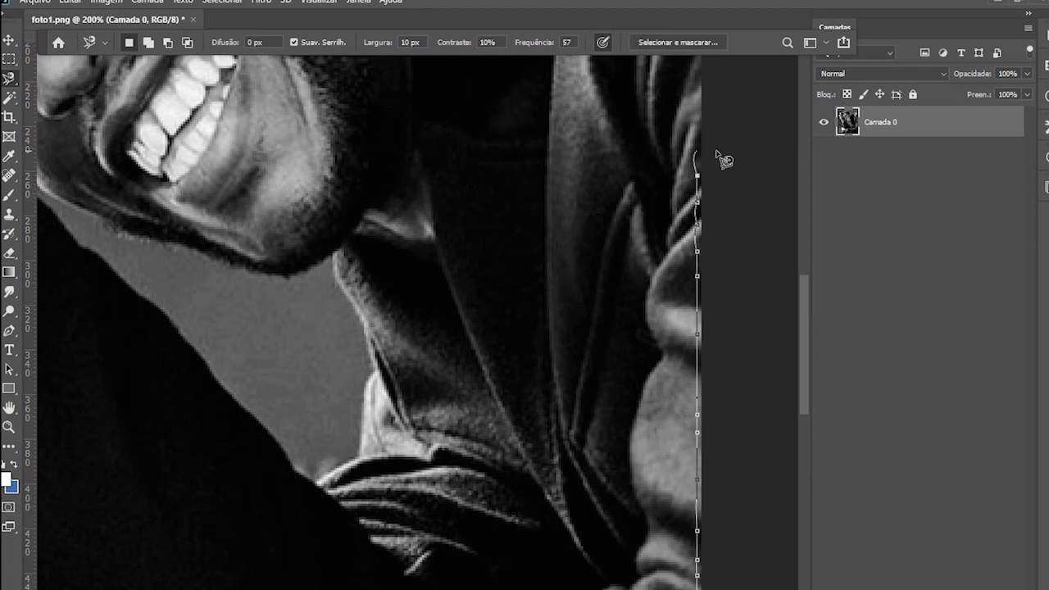
key(Delete)
key(Delete)
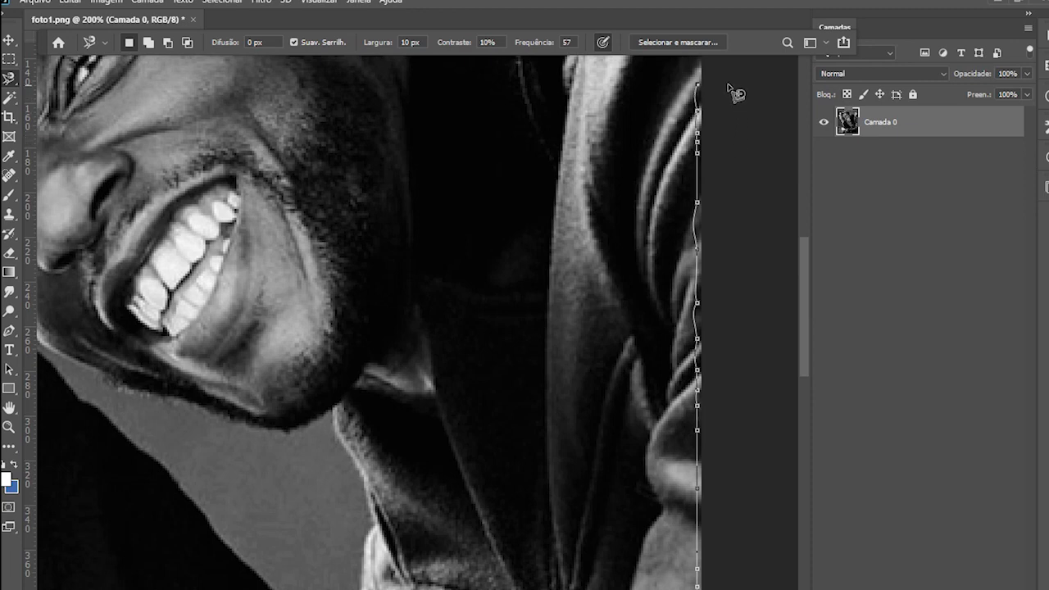
Close the outline into a selection around the whole man and zoom out to the full photo.
scroll(733, 92, up, 2)
scroll(730, 93, up, 2)
scroll(727, 95, up, 1)
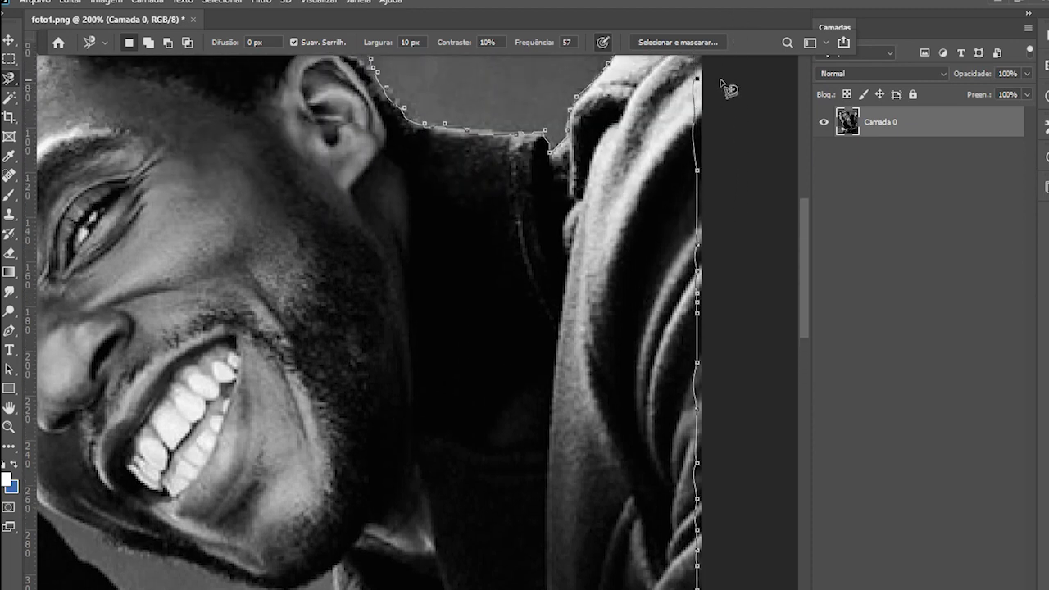
scroll(727, 90, up, 1)
scroll(725, 98, up, 1)
scroll(721, 111, up, 1)
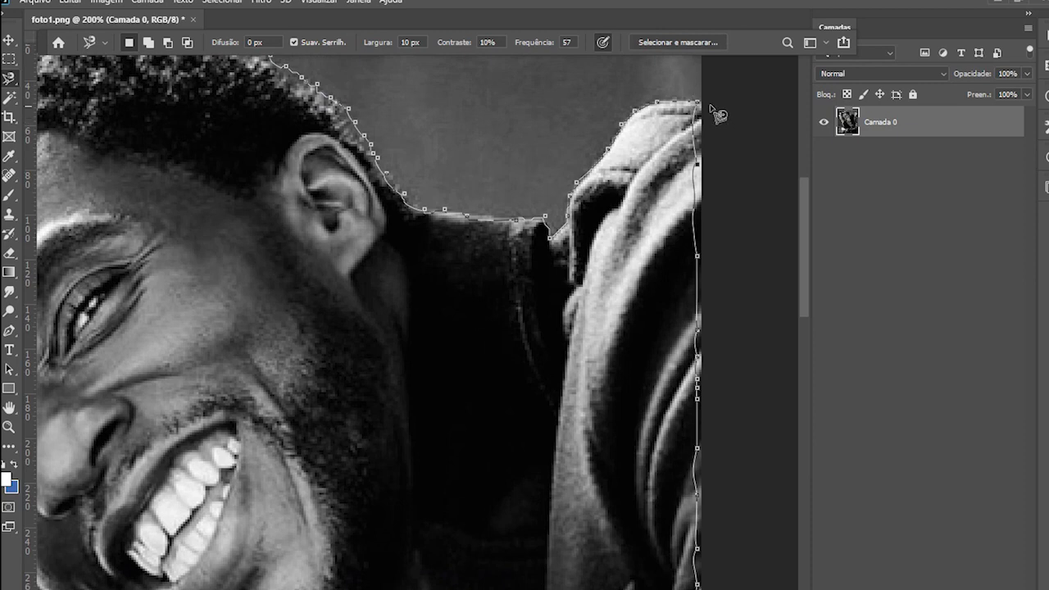
key(Escape)
key(ctrl+minus)
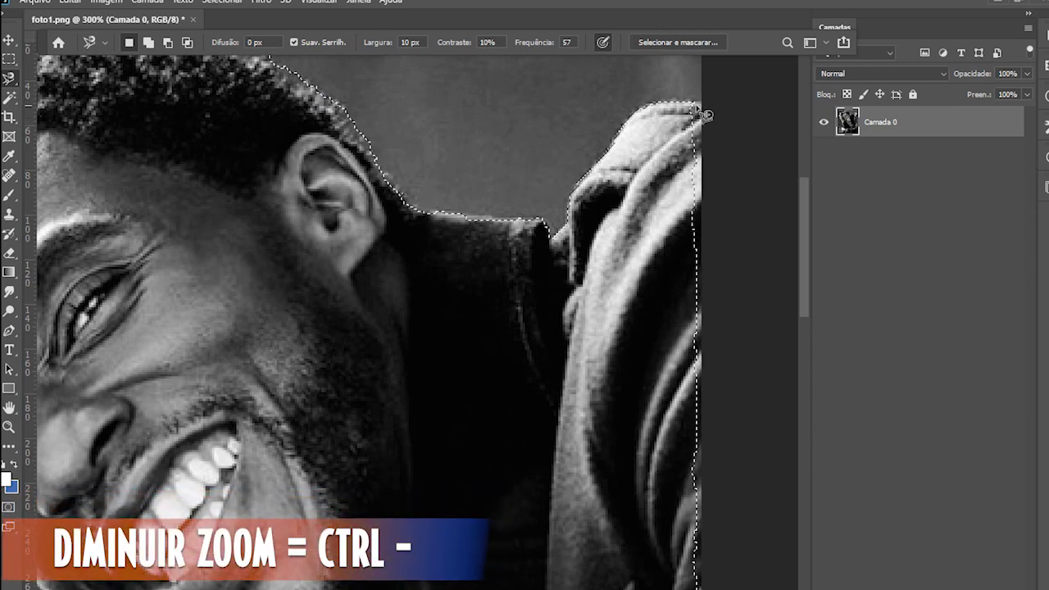
key(ctrl+minus)
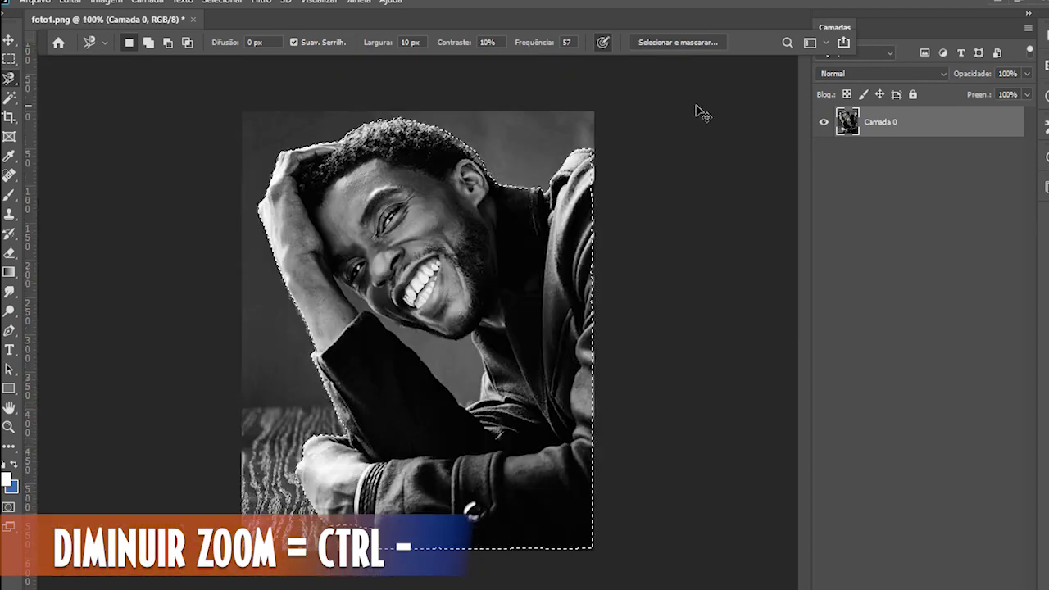
Nudge the selected figure with the Move tool and paste it onto new layer Camada 2.
click(9, 40)
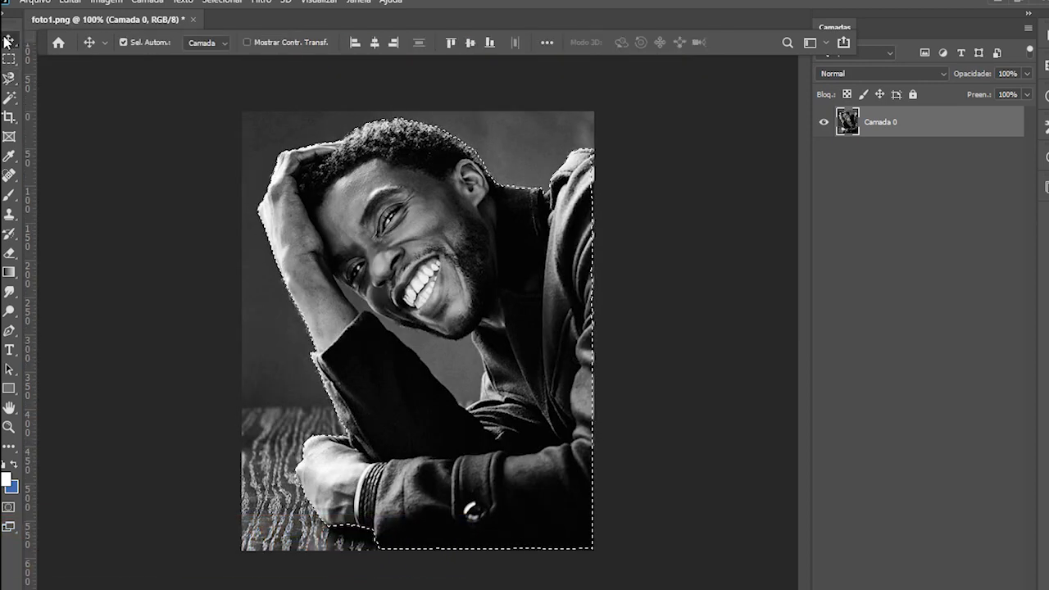
drag(380, 190, 391, 187)
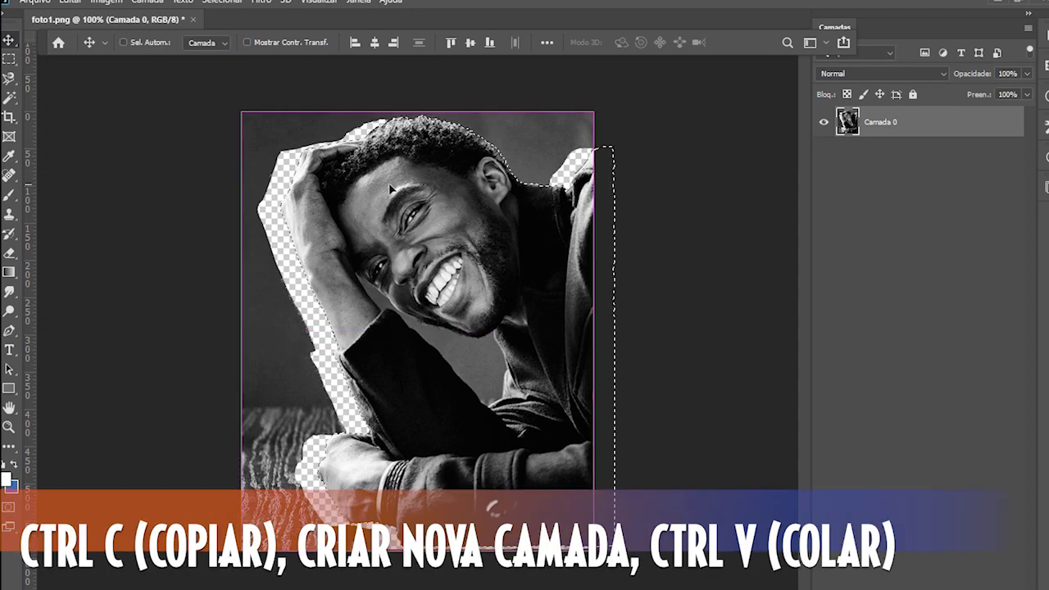
key(ctrl+v)
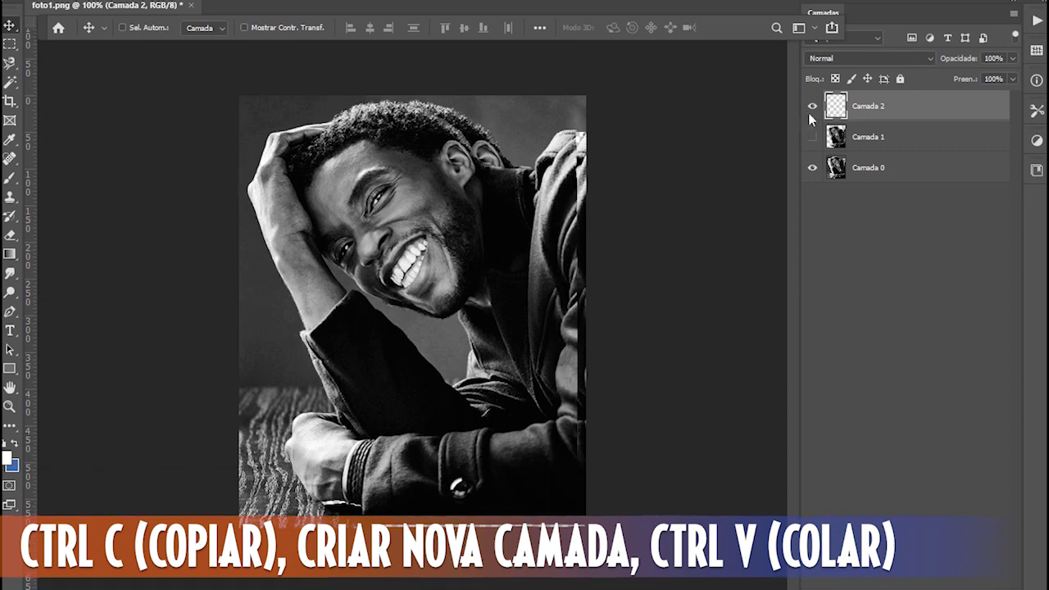
Hide and delete the original Camada 0 and Camada 1 layers.
click(812, 167)
click(868, 137)
click(890, 167)
key(Delete)
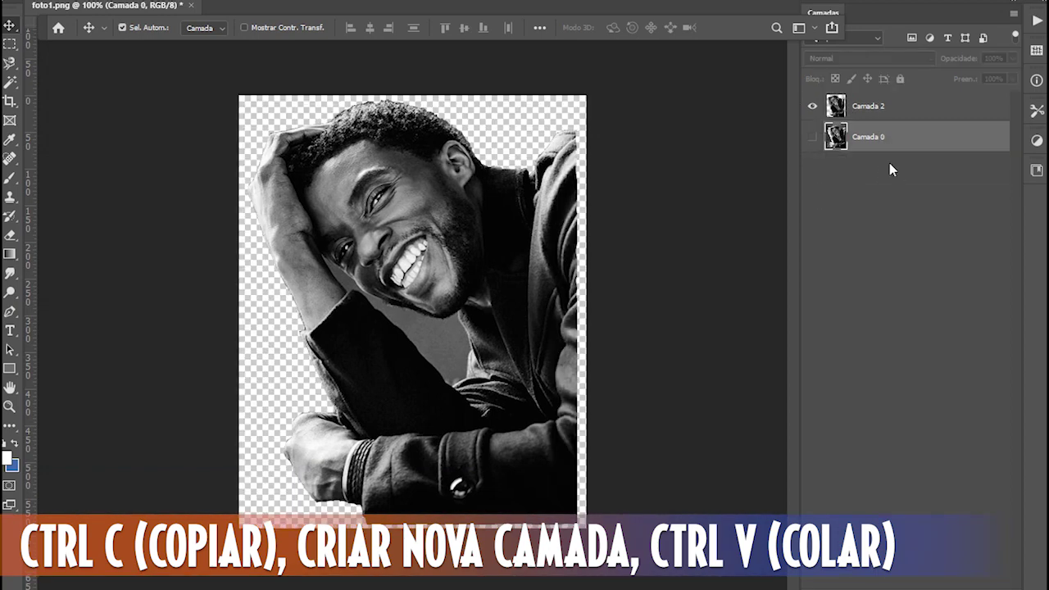
key(Delete)
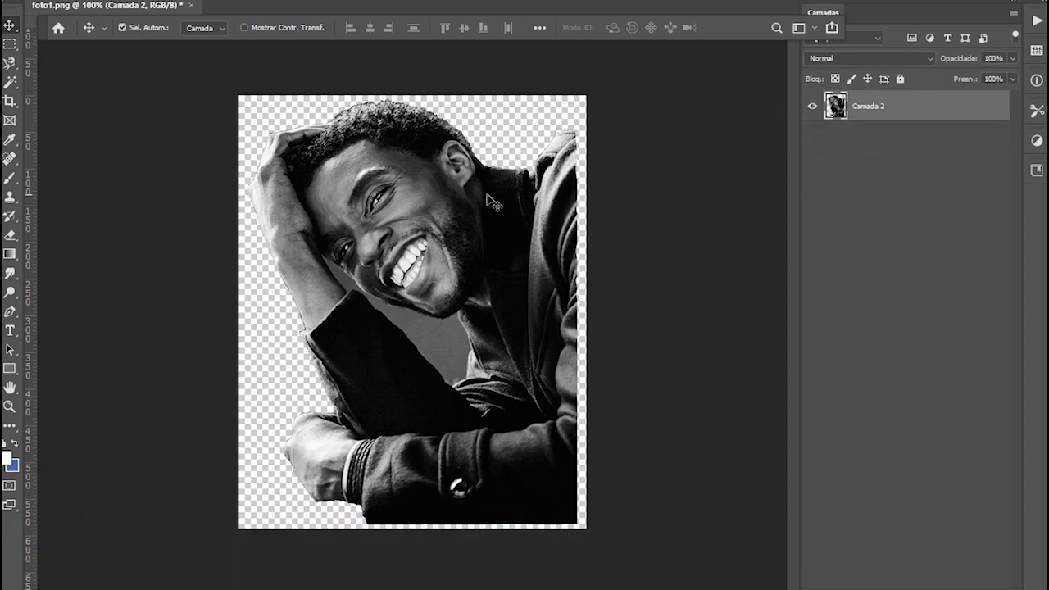
Outline and delete the grey patch between the raised arm and face, then deselect.
key(ctrl+plus)
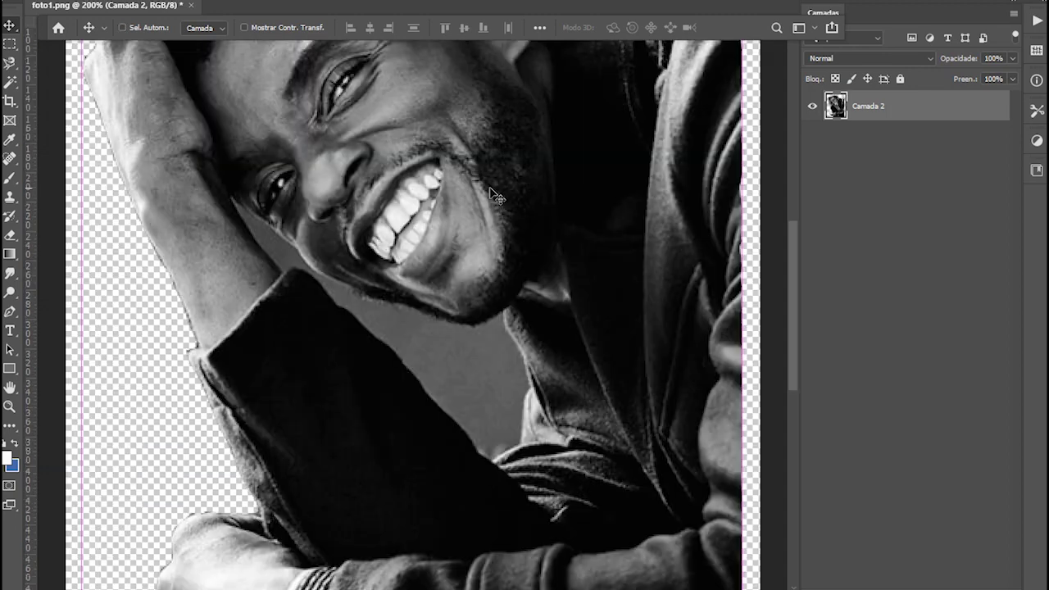
click(7, 65)
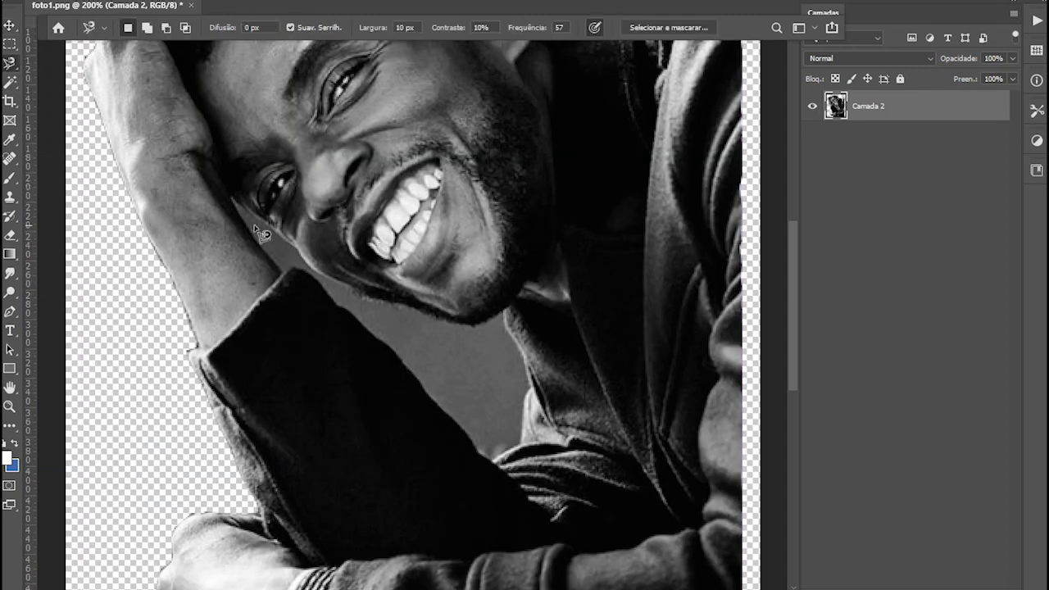
click(232, 201)
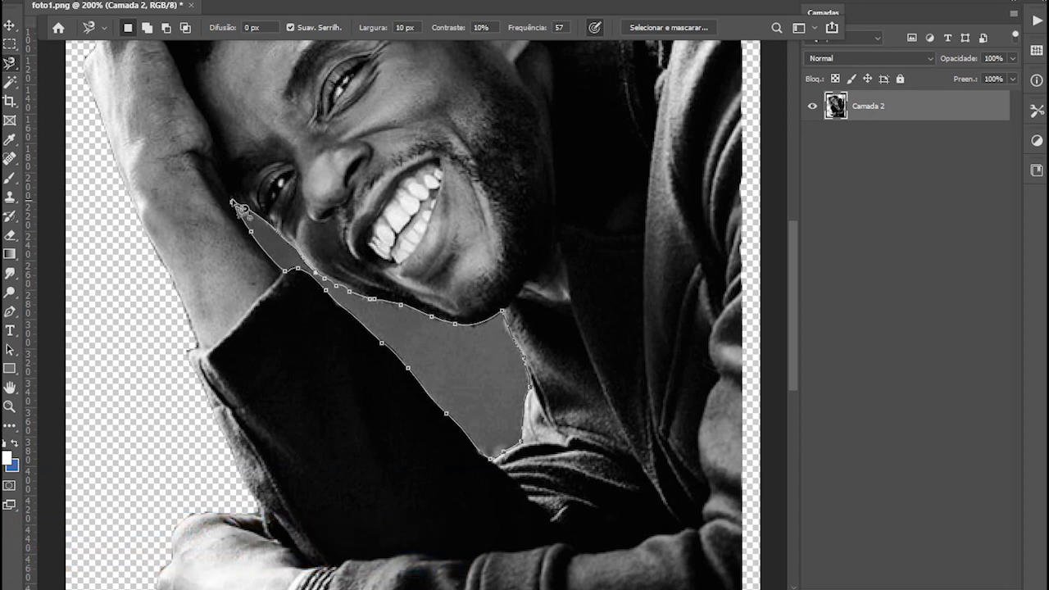
click(235, 212)
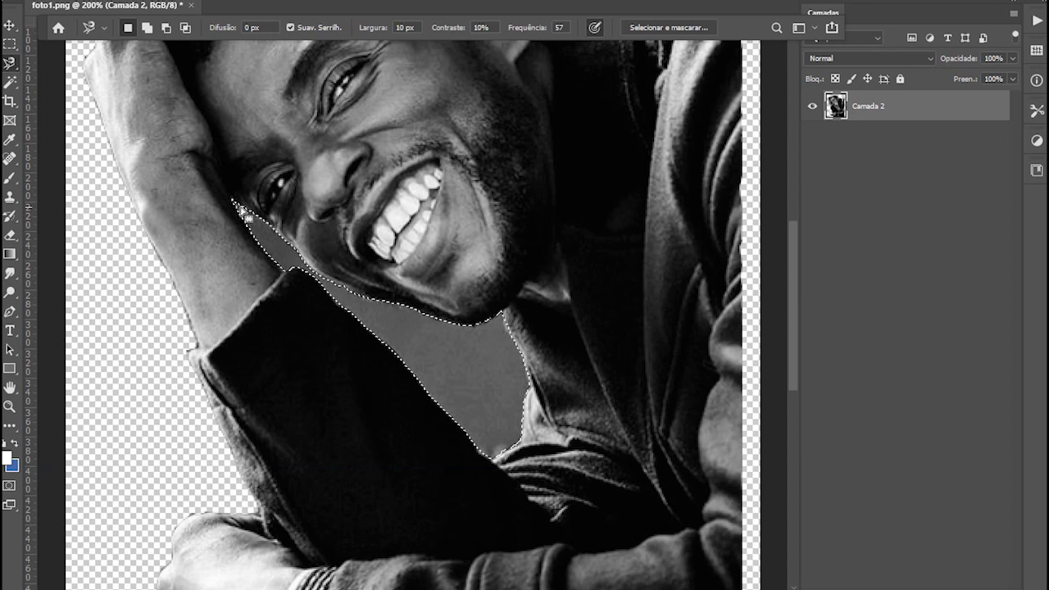
key(Delete)
key(ctrl+d)
key(m)
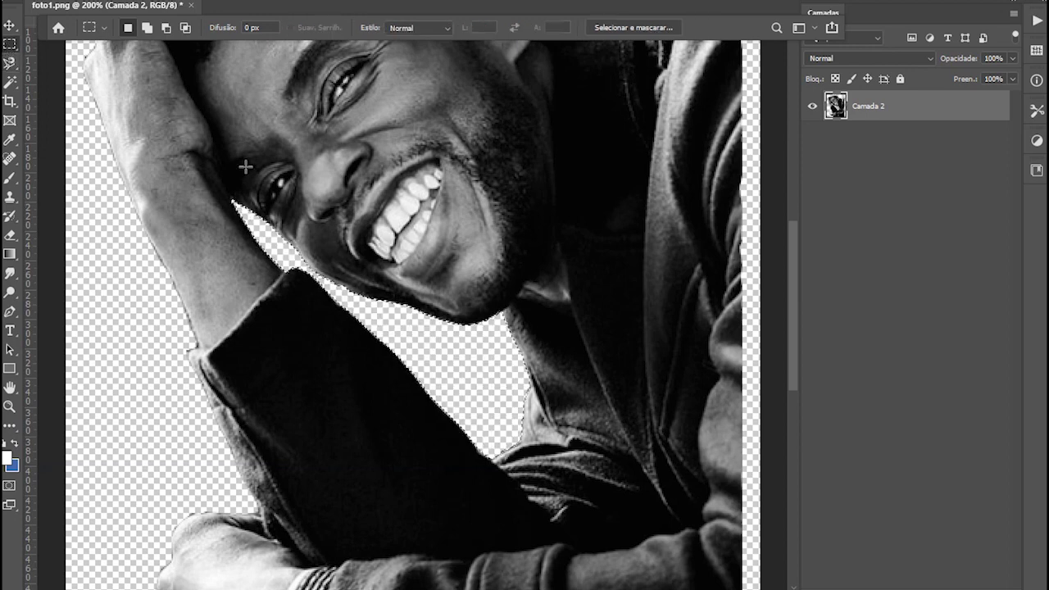
key(ctrl+minus)
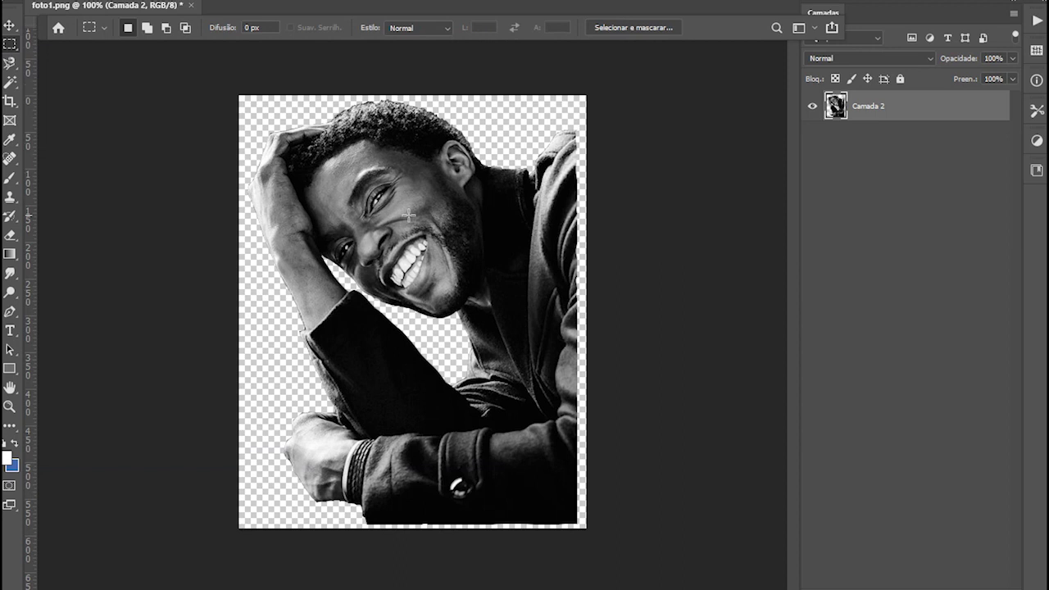
Zoom to 300% and pan over the raised arm and sleeve edges to inspect them.
key(ctrl+plus)
key(ctrl+plus)
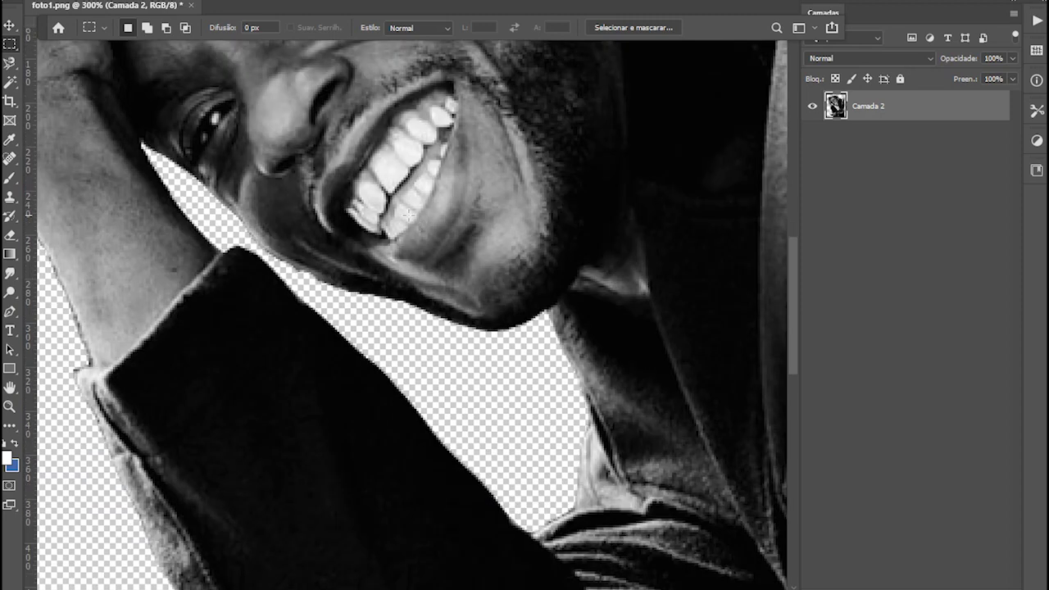
scroll(410, 311, left, 2)
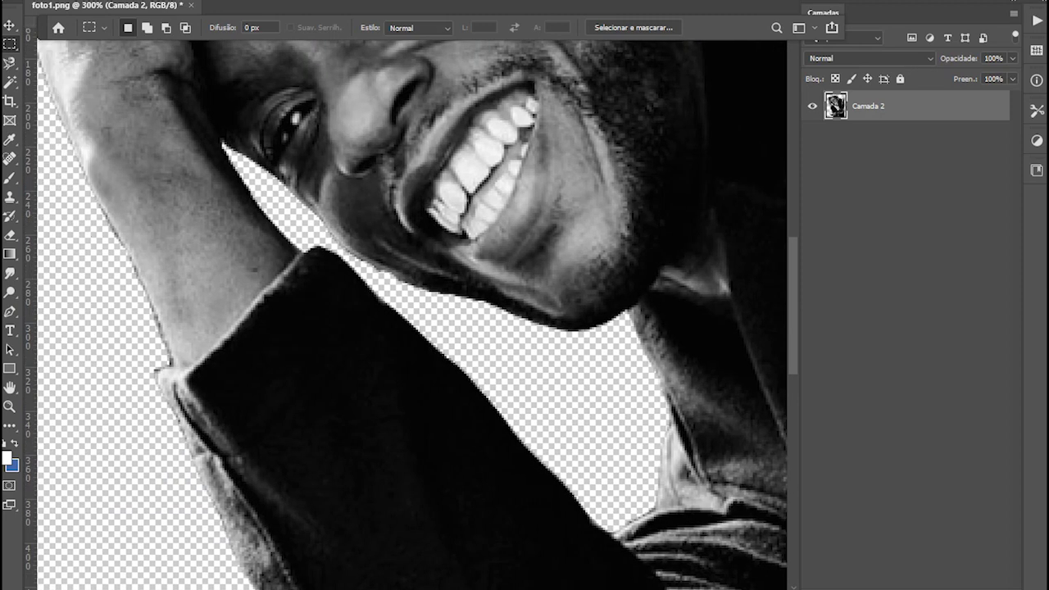
scroll(410, 311, left, 3)
scroll(275, 244, down, 2)
scroll(309, 227, down, 2)
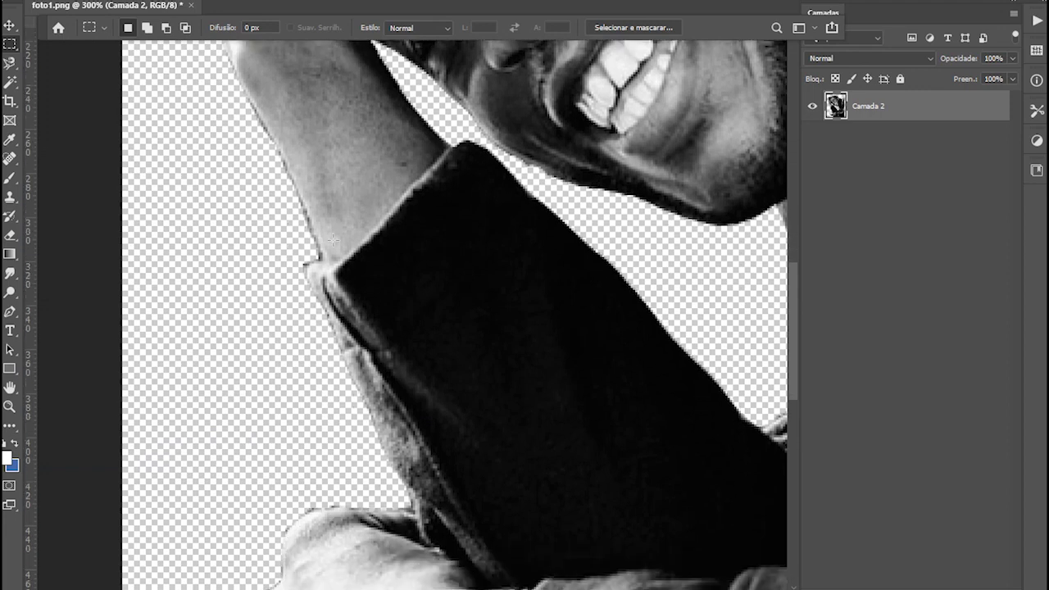
scroll(475, 227, up, 1)
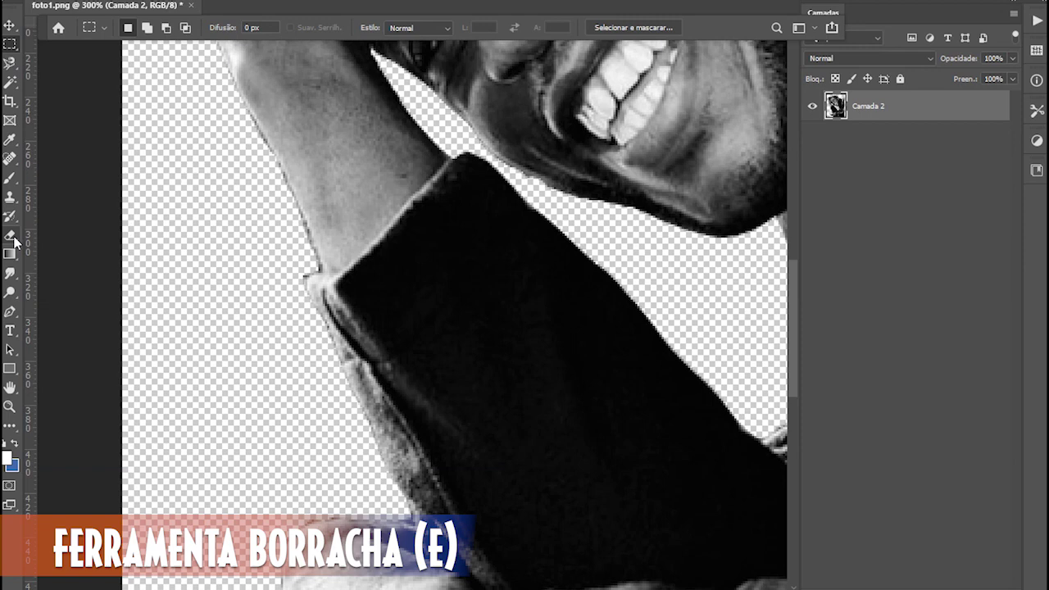
Switch to the Eraser with a 10 px brush size.
key(r)
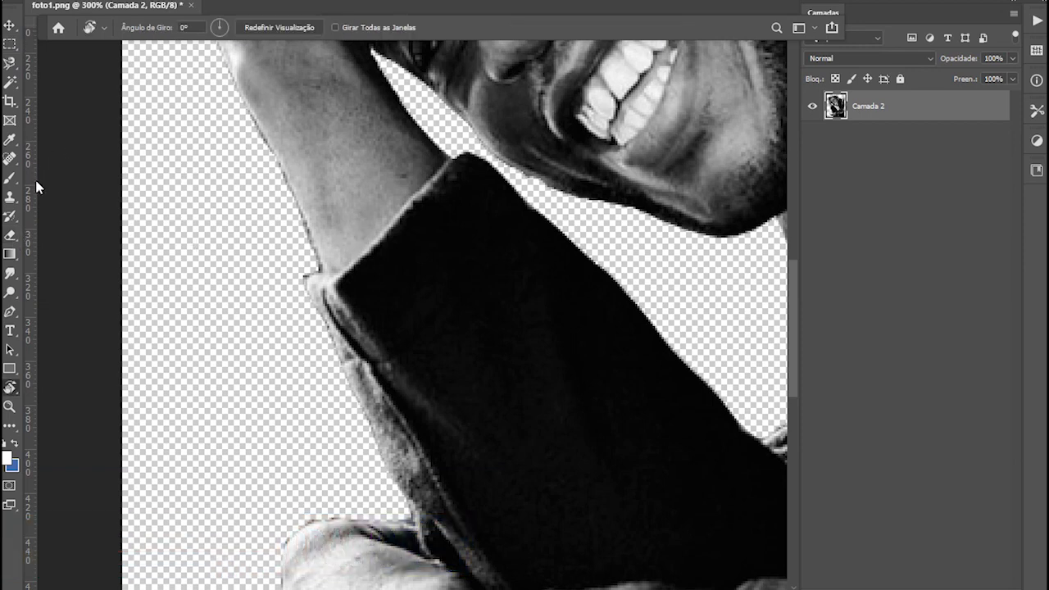
key(e)
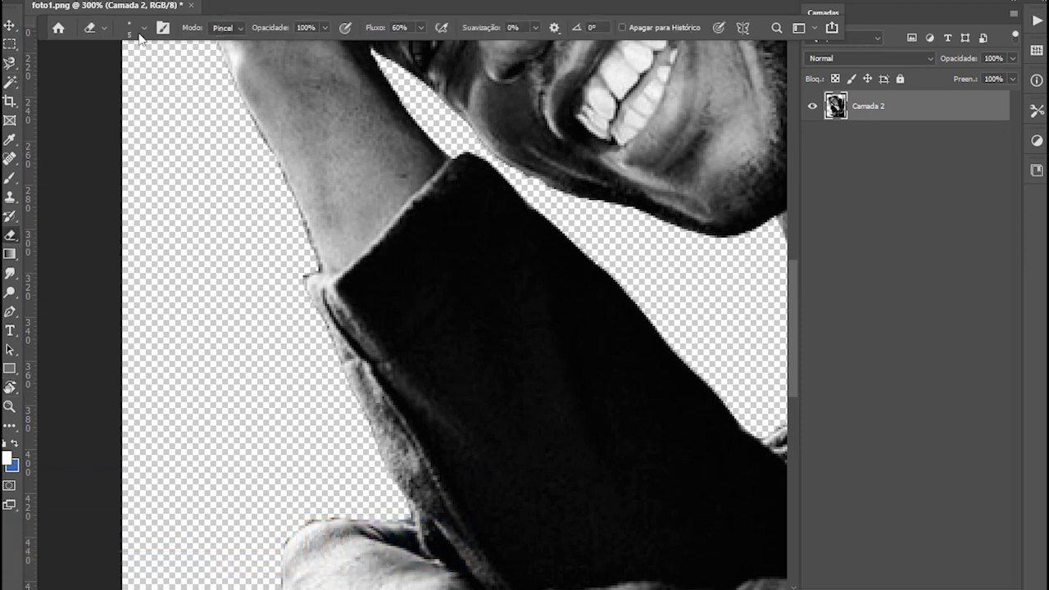
click(142, 31)
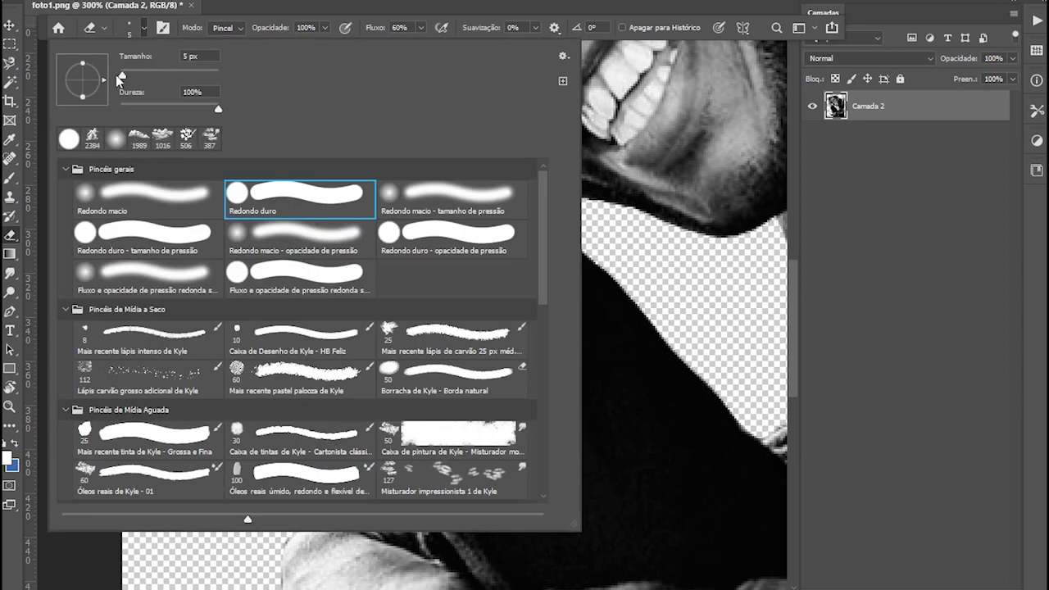
text(1)
text(0)
key(Return)
Erase the dark fringe along the fist's lower edge.
scroll(387, 285, up, 1)
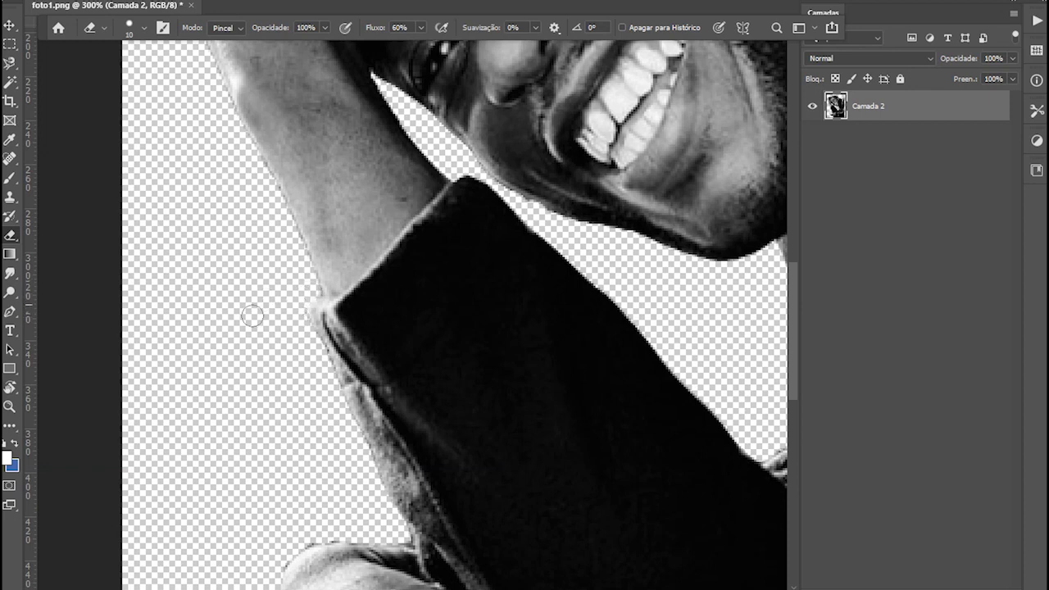
scroll(253, 312, down, 3)
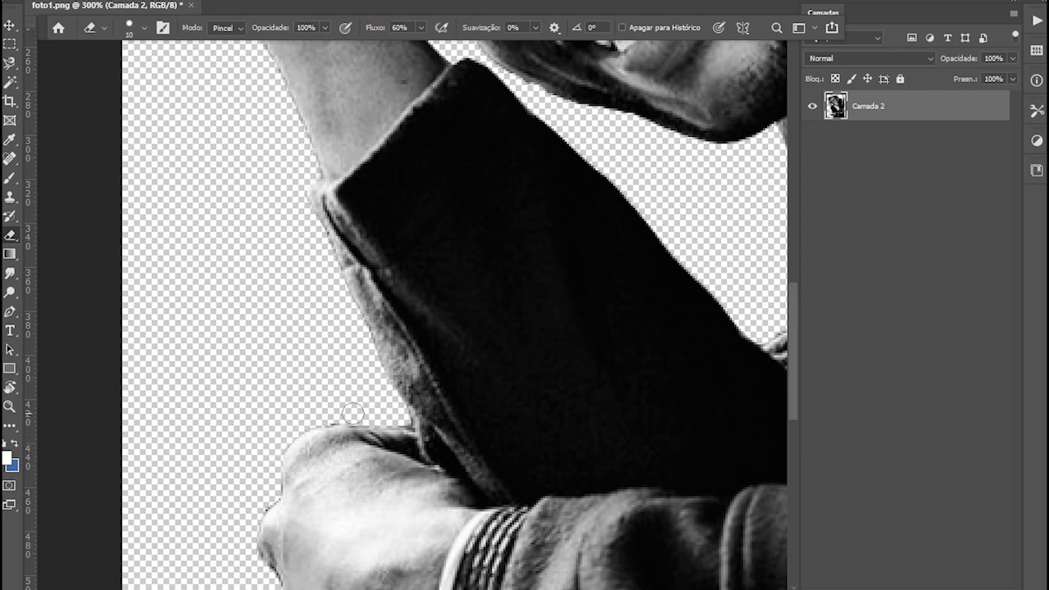
scroll(258, 403, down, 1)
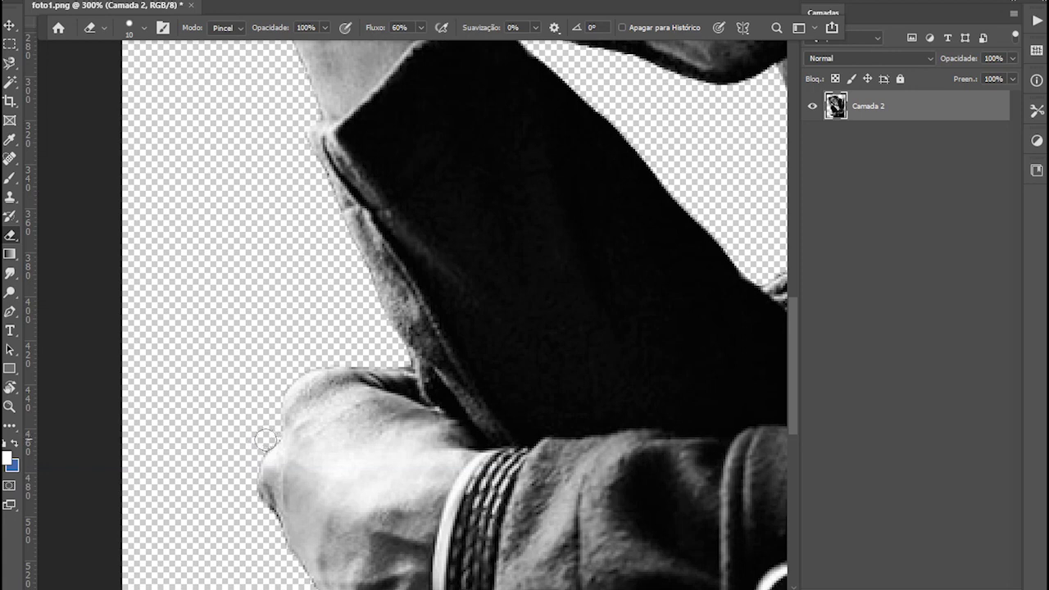
scroll(233, 324, down, 1)
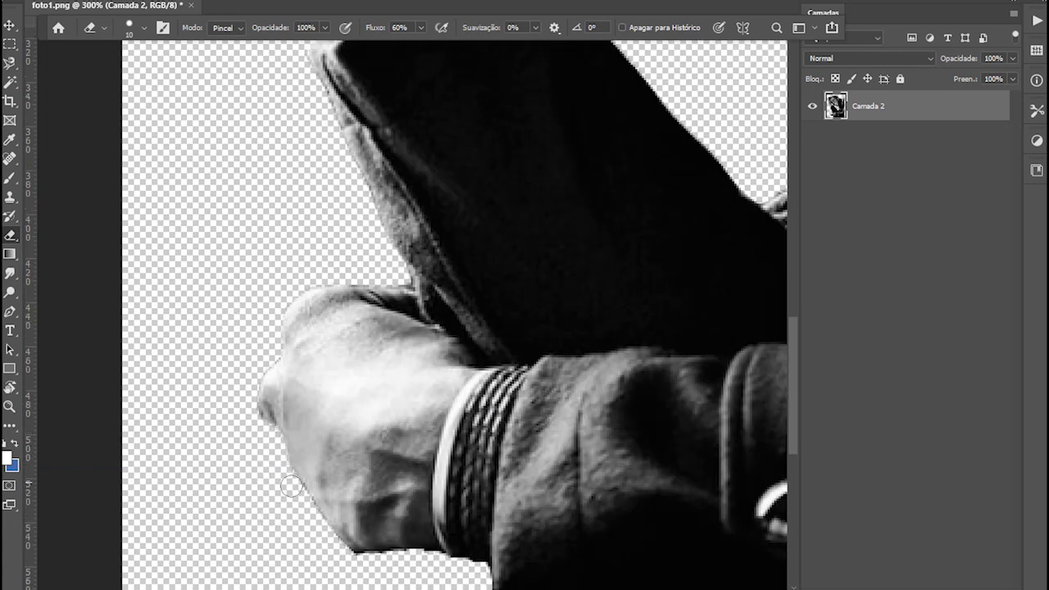
scroll(264, 497, down, 1)
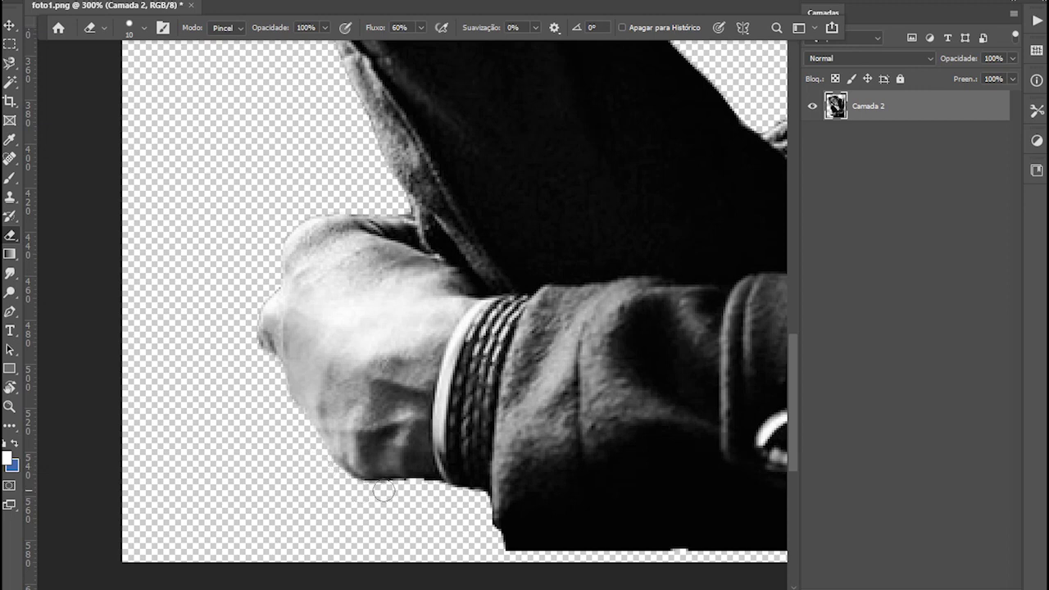
drag(396, 490, 485, 491)
Erase leftover fringe down both edges of the raised arm.
scroll(460, 221, up, 3)
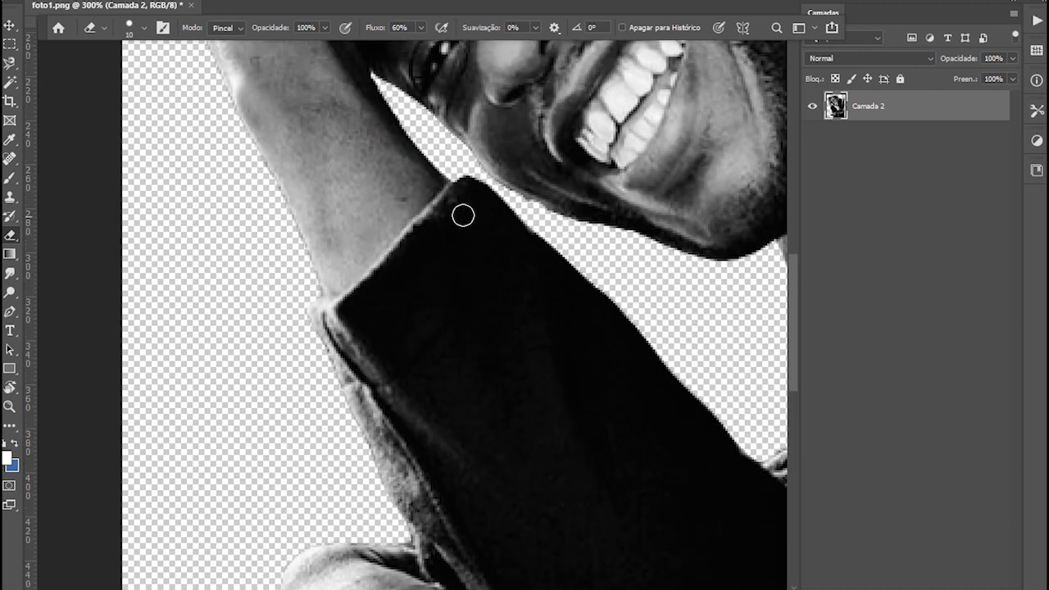
scroll(254, 189, up, 5)
scroll(254, 190, up, 3)
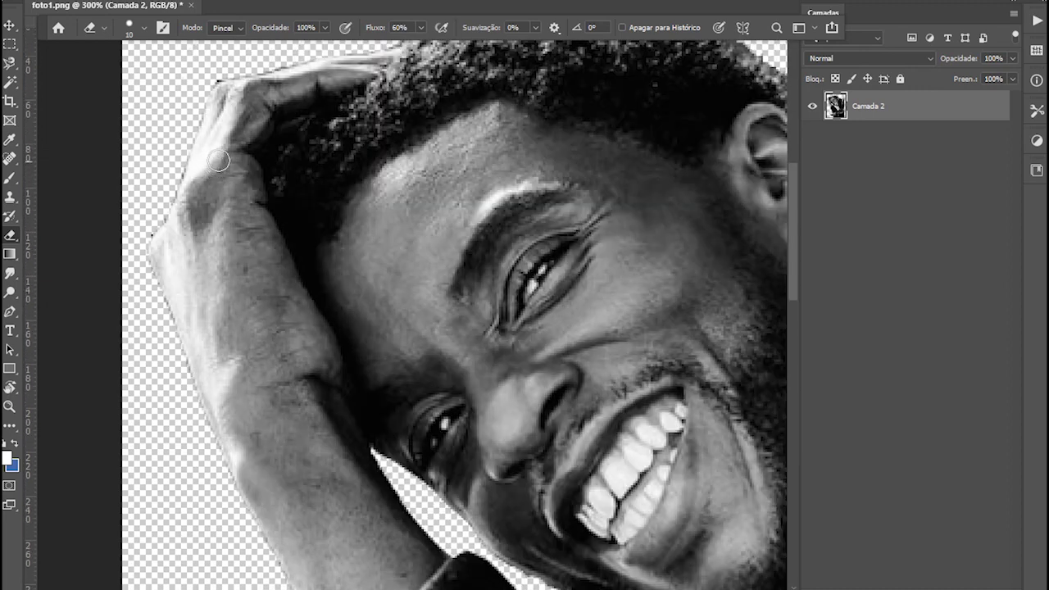
mouse_move(186, 135)
mouse_down()
mouse_move(138, 244)
mouse_move(148, 282)
mouse_up()
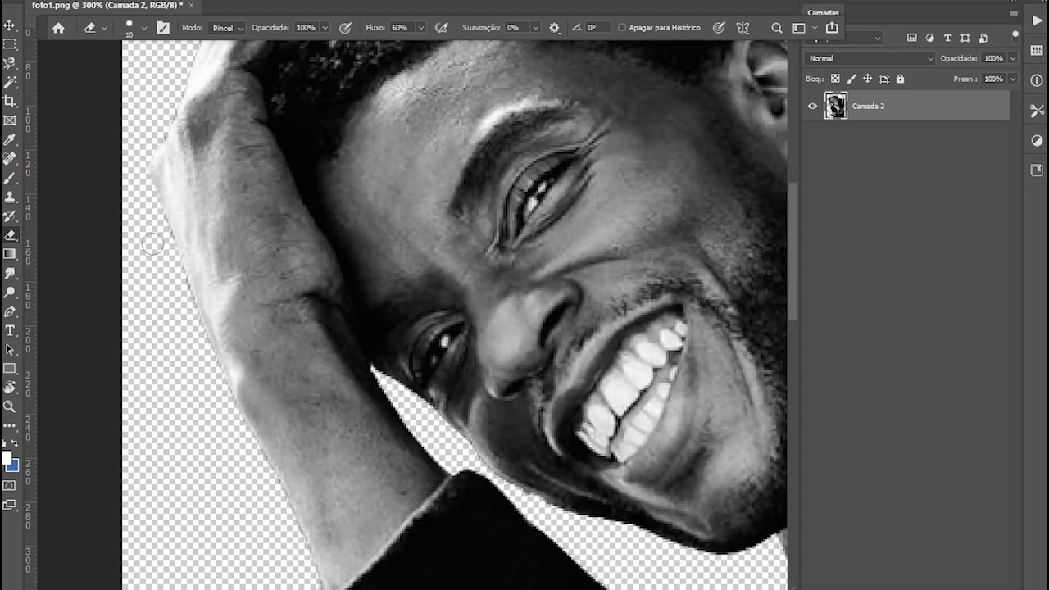
scroll(168, 336, down, 2)
drag(160, 231, 189, 323)
Trim fringe along the top of the hair, above the ear and the shoulder's top edge.
scroll(375, 223, up, 3)
scroll(389, 180, up, 2)
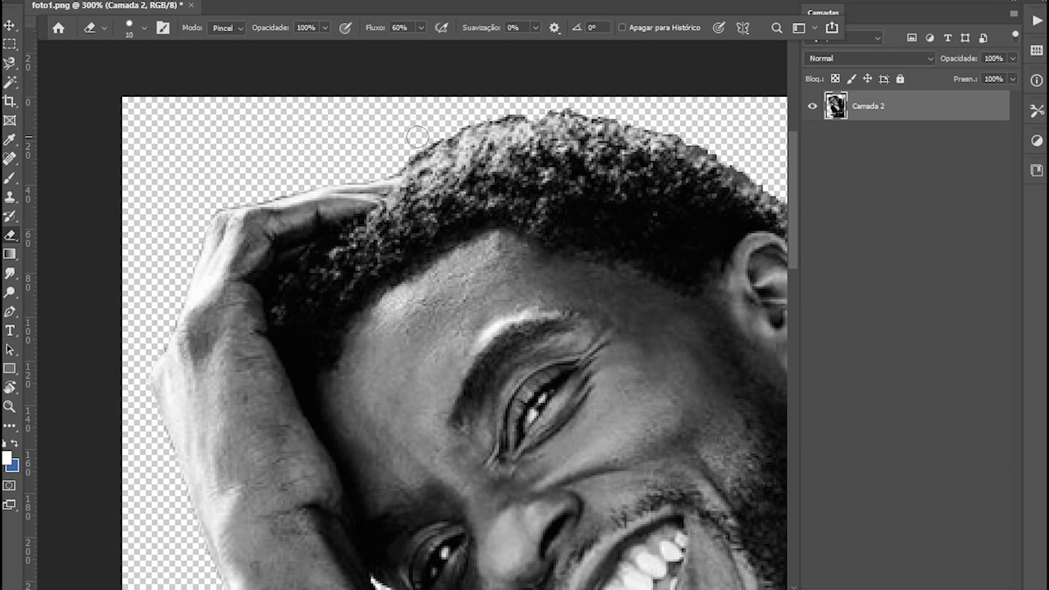
mouse_move(406, 160)
mouse_down()
mouse_move(434, 131)
mouse_move(497, 112)
mouse_move(657, 121)
mouse_move(731, 150)
mouse_move(459, 202)
mouse_up()
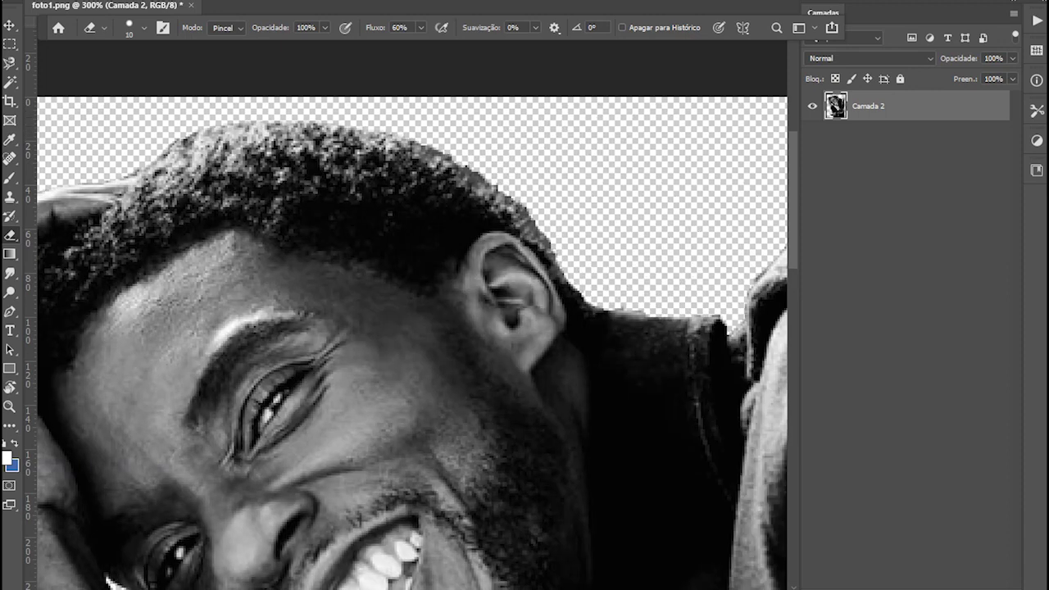
mouse_move(460, 155)
mouse_down()
mouse_move(529, 205)
mouse_move(549, 246)
mouse_up()
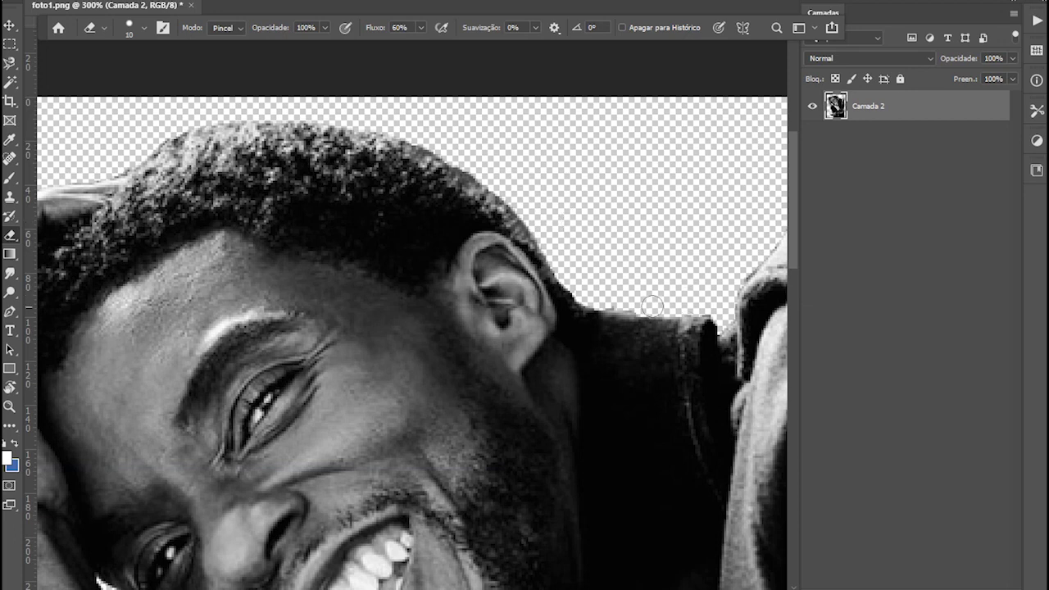
mouse_move(652, 307)
mouse_down()
mouse_move(626, 303)
mouse_move(651, 292)
mouse_up()
key(ctrl+minus)
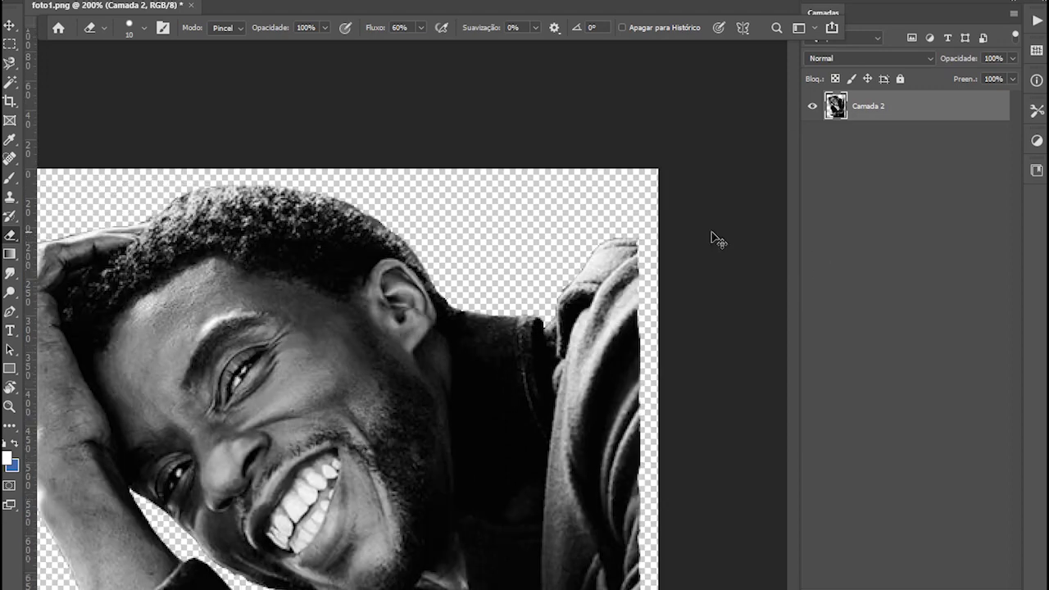
key(ctrl+minus)
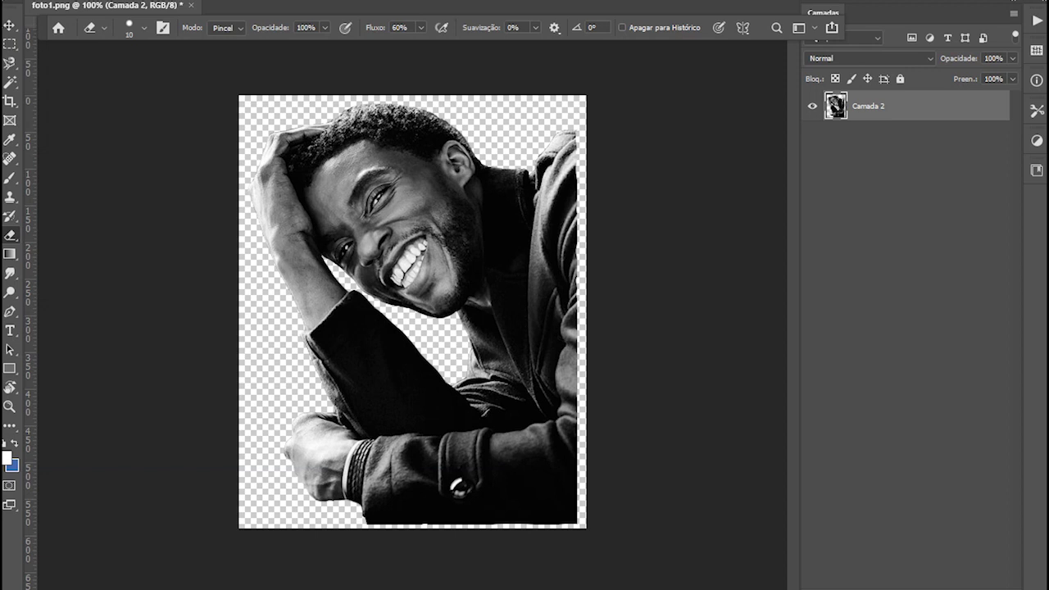
click(9, 28)
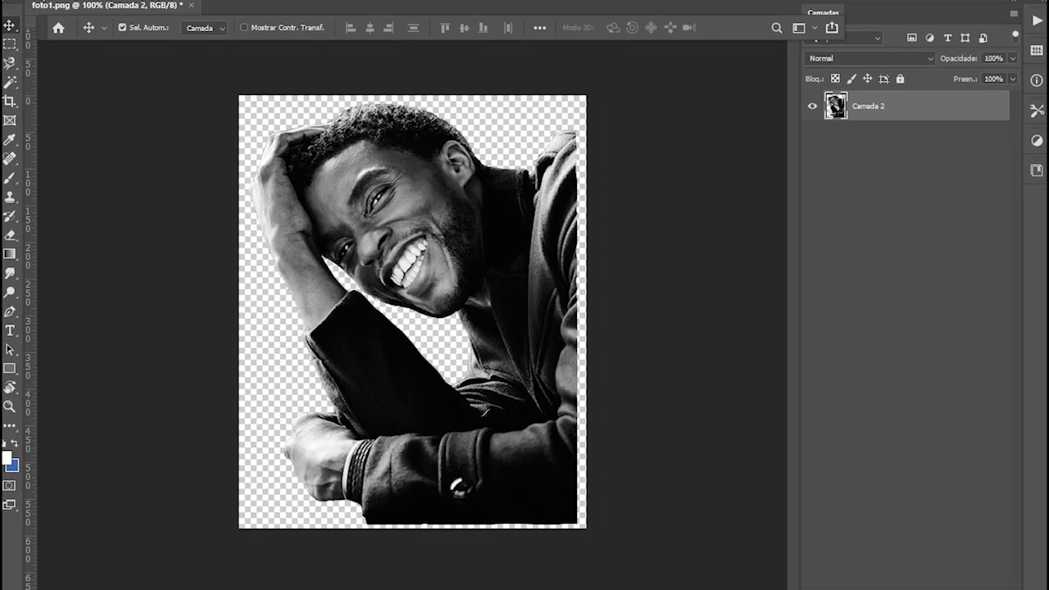
Save a PNG copy named foto1 to this computer rather than the cloud.
key(alt+a)
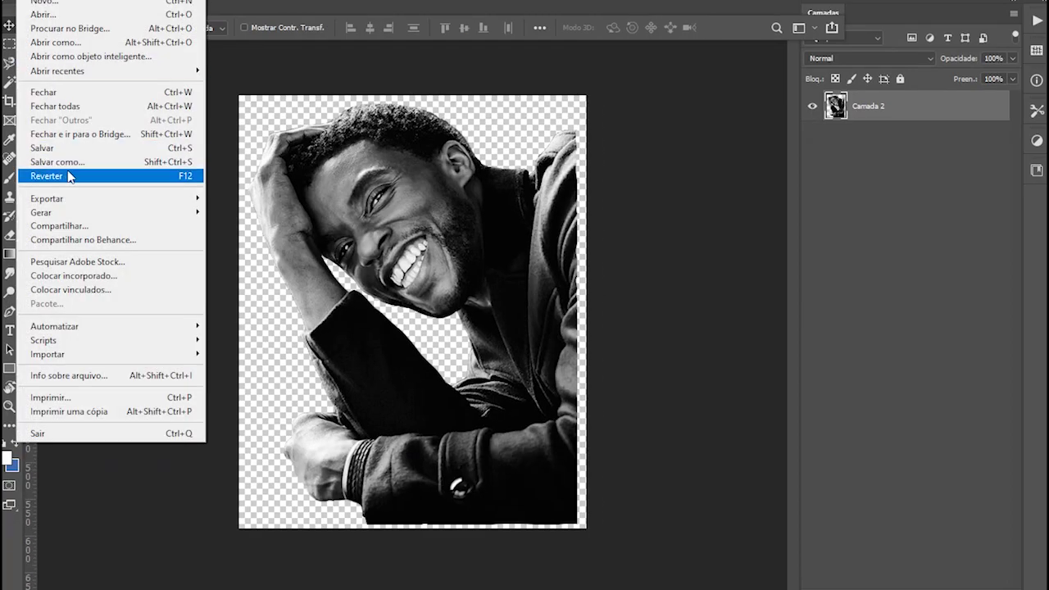
click(69, 163)
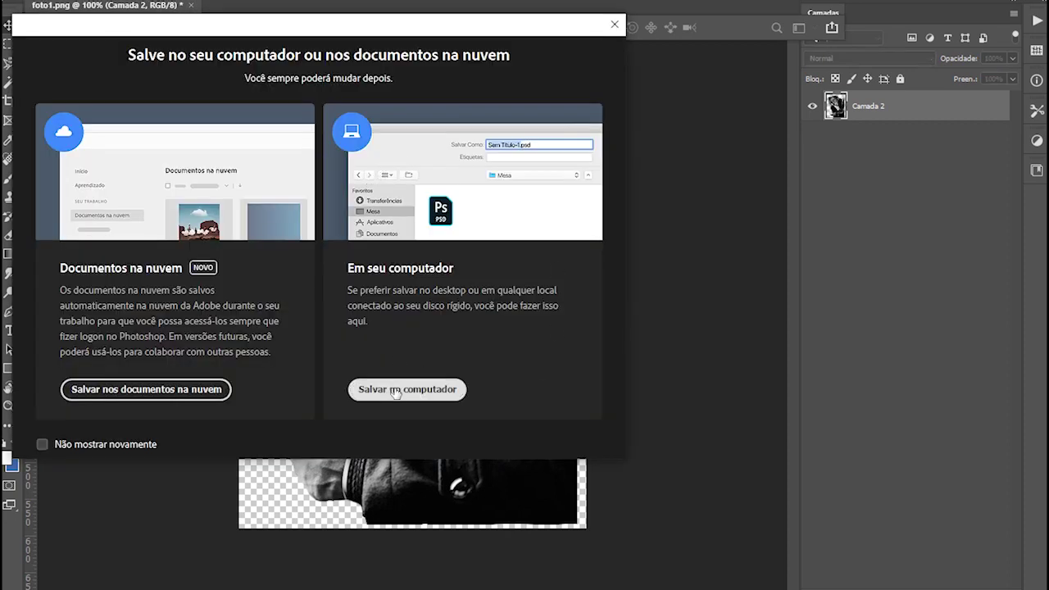
click(397, 392)
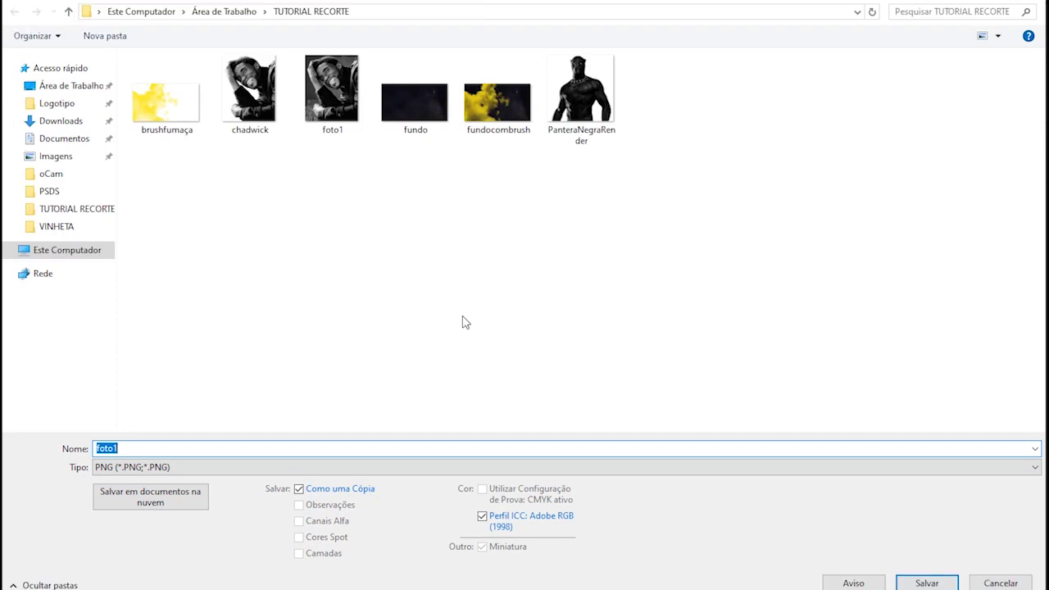
key(Return)
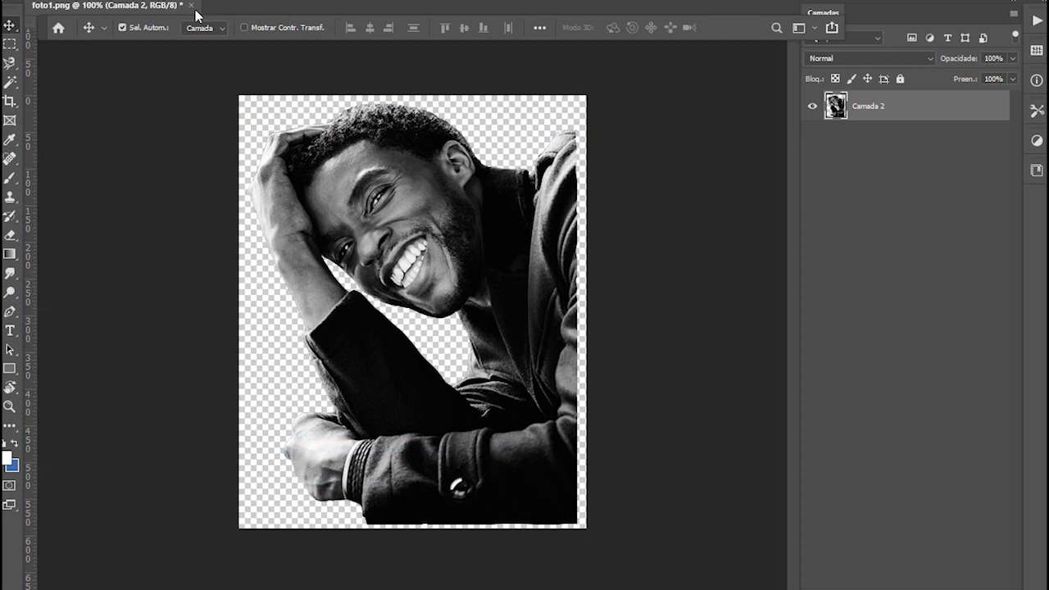
key(alt+Tab)
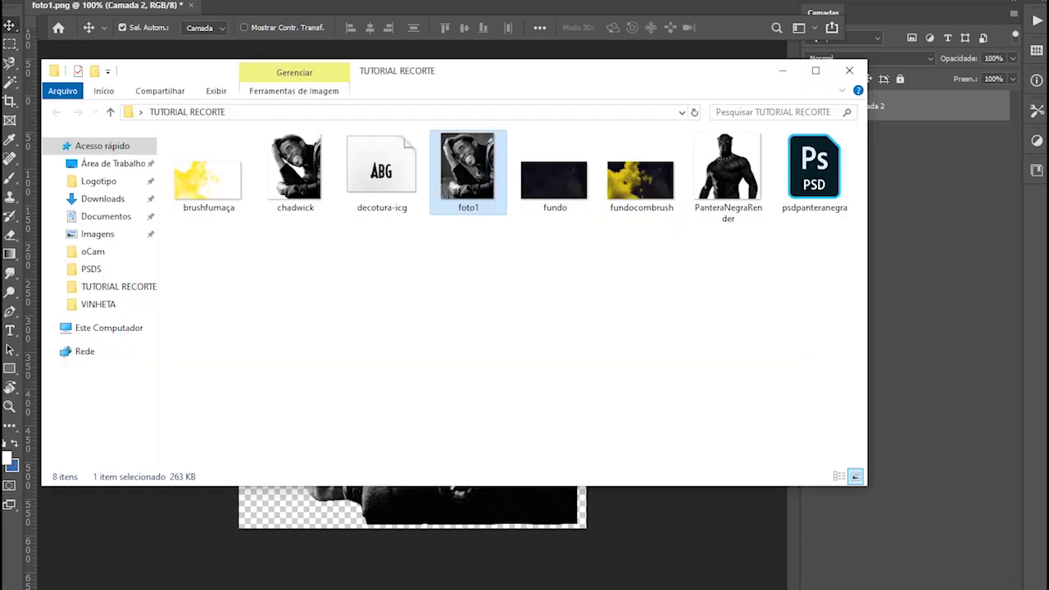
Select fundocombrush.png in File Explorer and open it with Adobe Photoshop 2020.
click(596, 252)
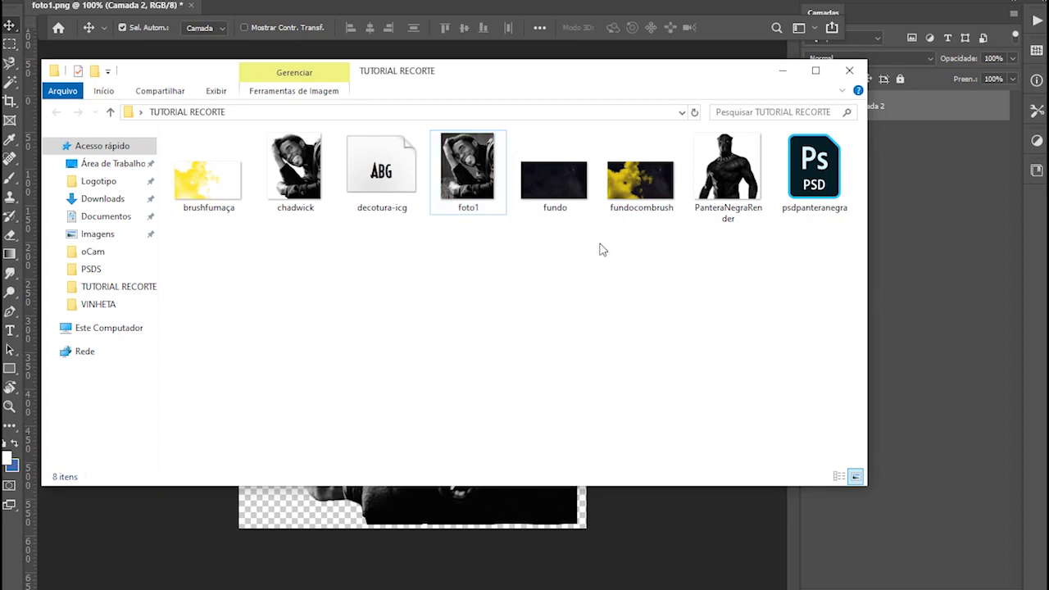
click(524, 180)
click(173, 181)
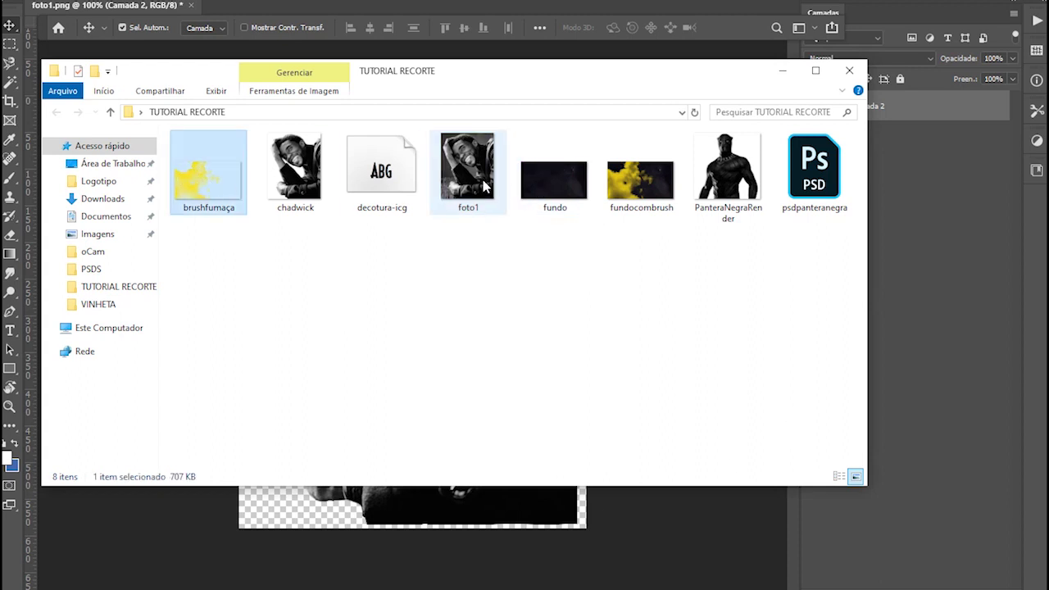
click(660, 185)
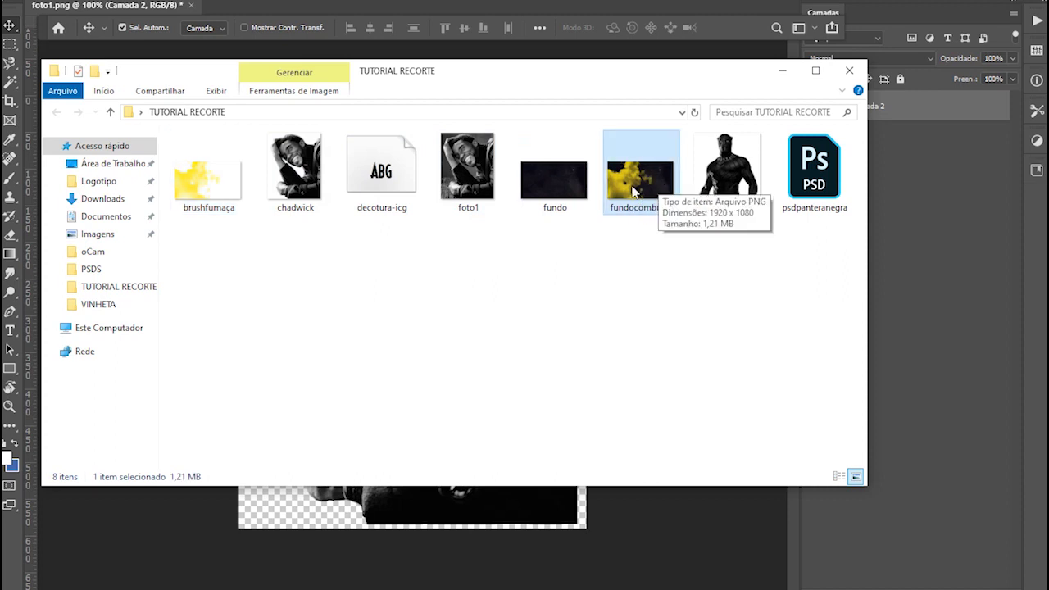
double_click(665, 158)
right_click(644, 157)
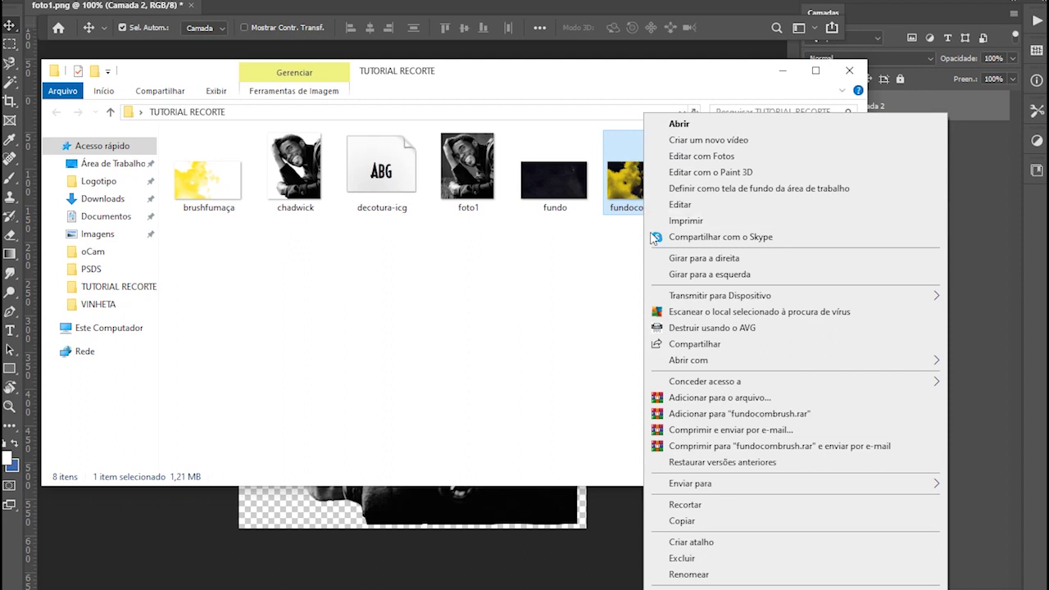
mouse_move(688, 360)
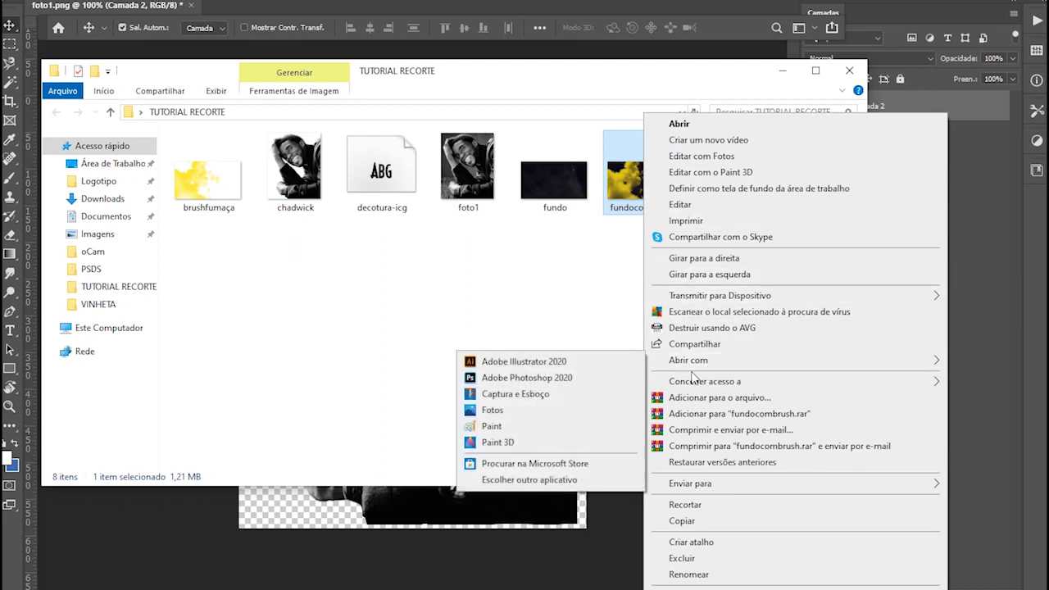
click(559, 378)
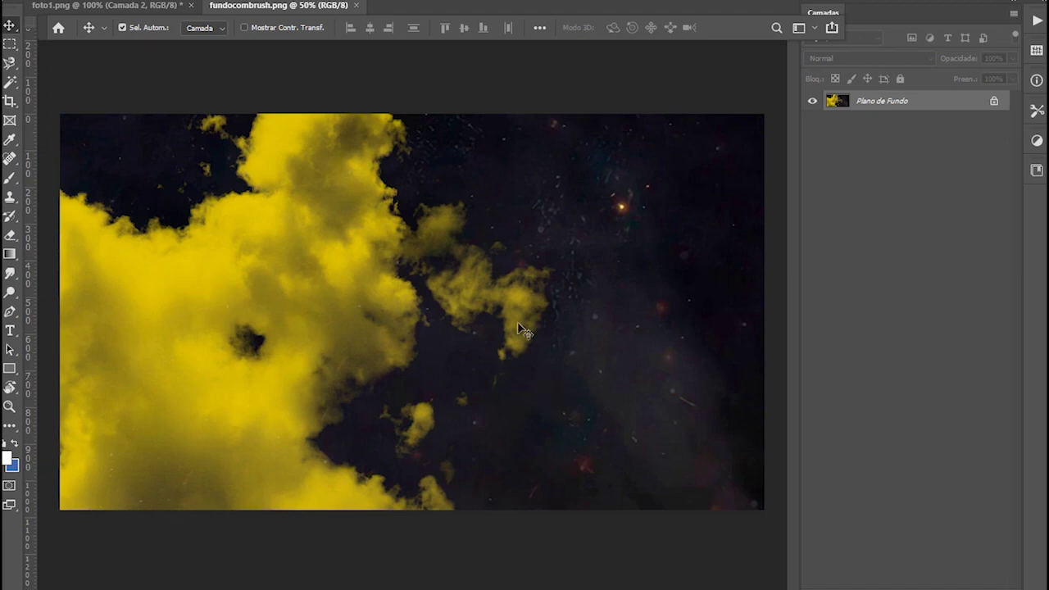
Unlock the background and embed the chadwick photo, enlarged to 180.80% on the right side.
click(995, 103)
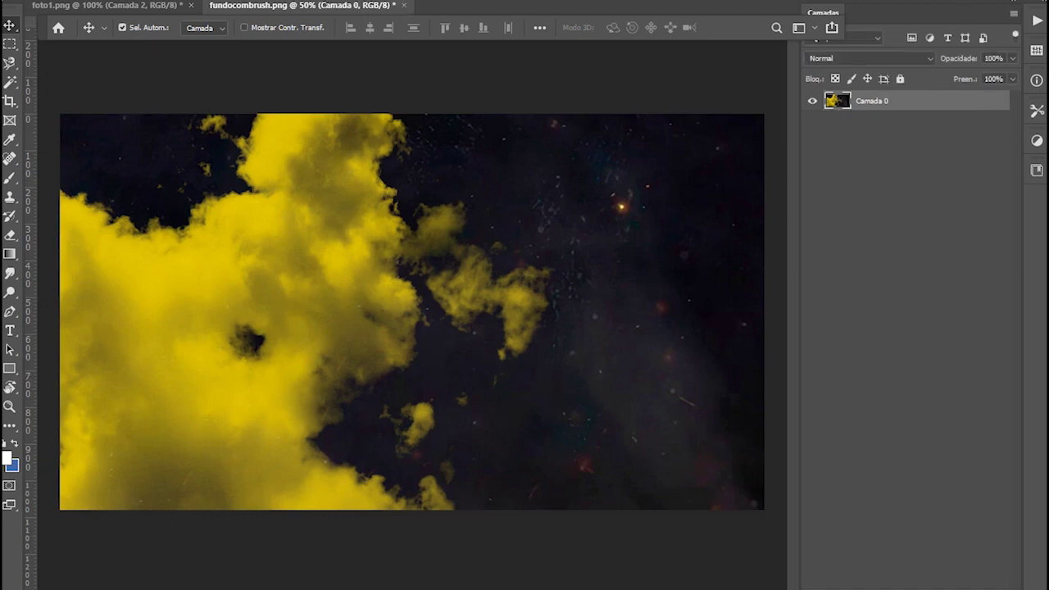
key(alt+a)
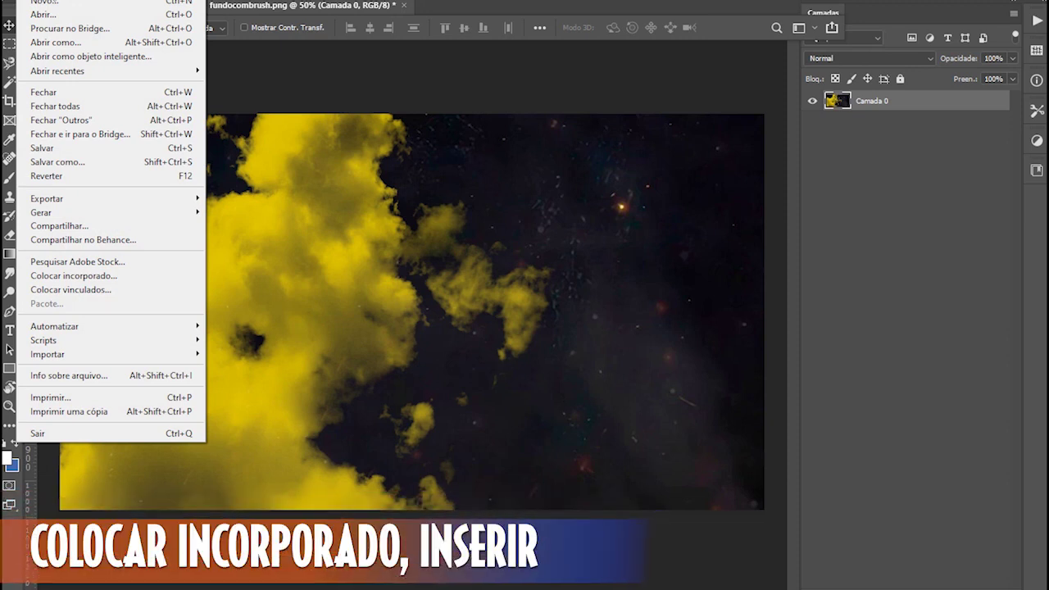
click(78, 275)
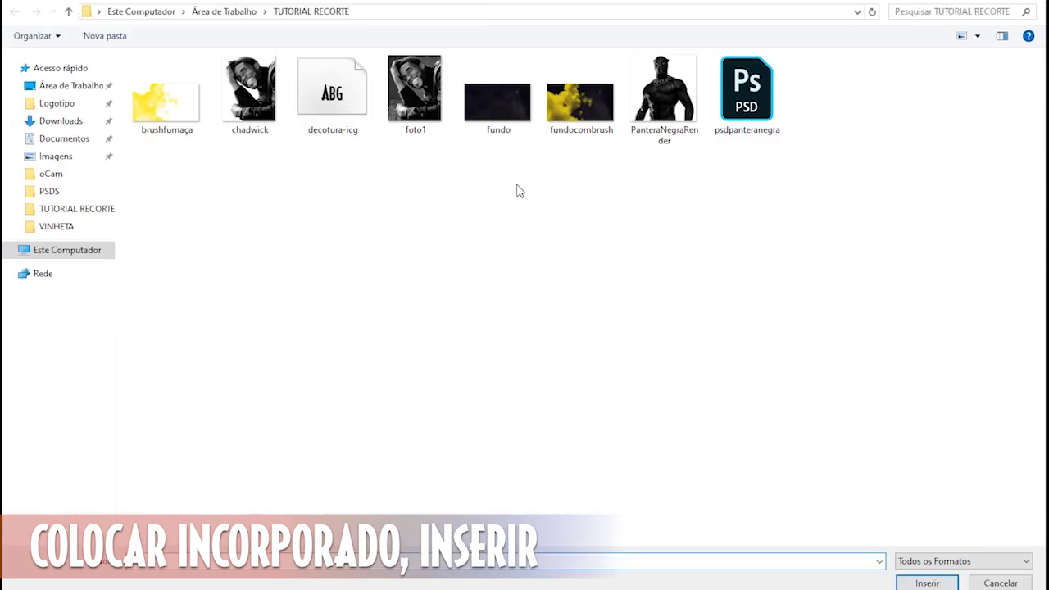
click(250, 90)
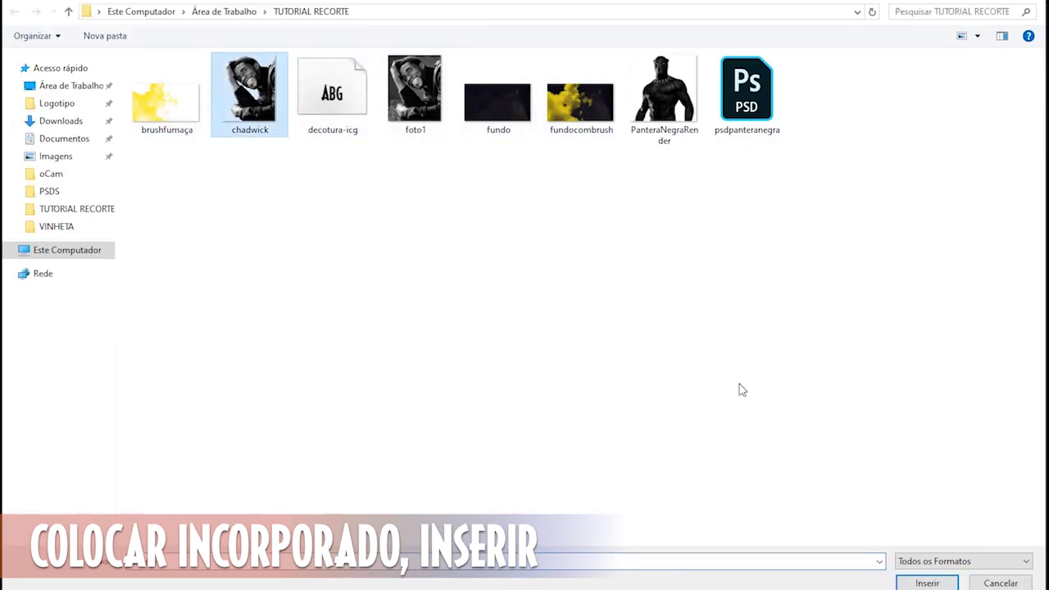
click(927, 583)
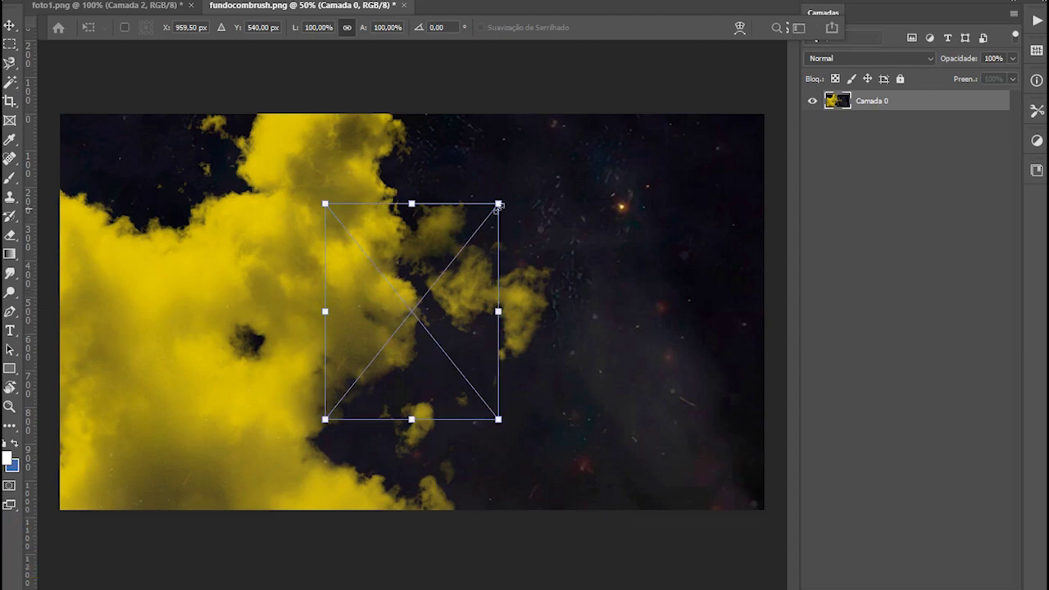
drag(498, 204, 645, 38)
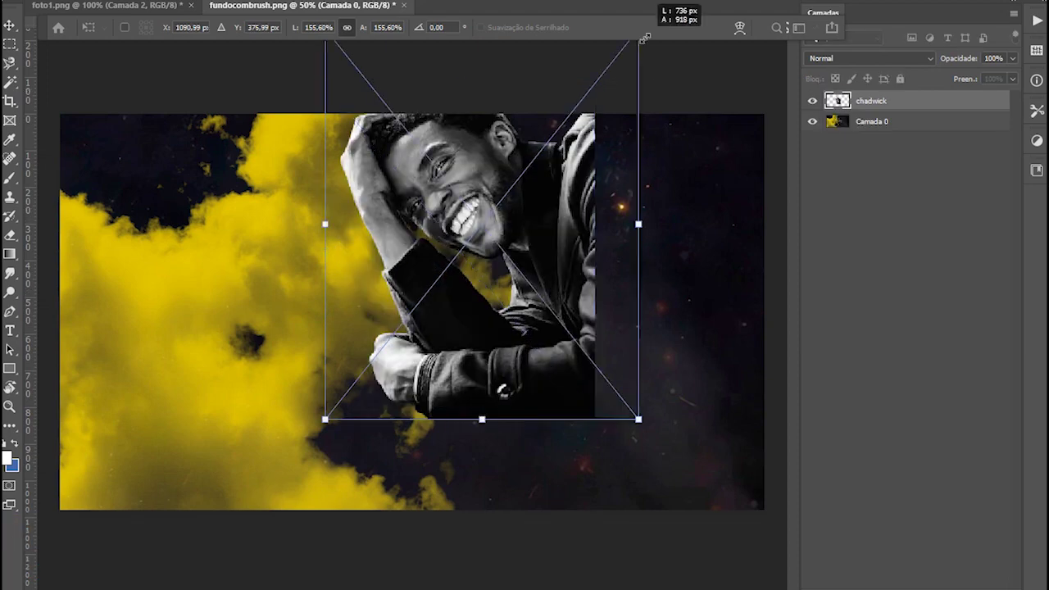
mouse_move(587, 201)
mouse_down()
mouse_move(712, 262)
mouse_move(708, 286)
mouse_up()
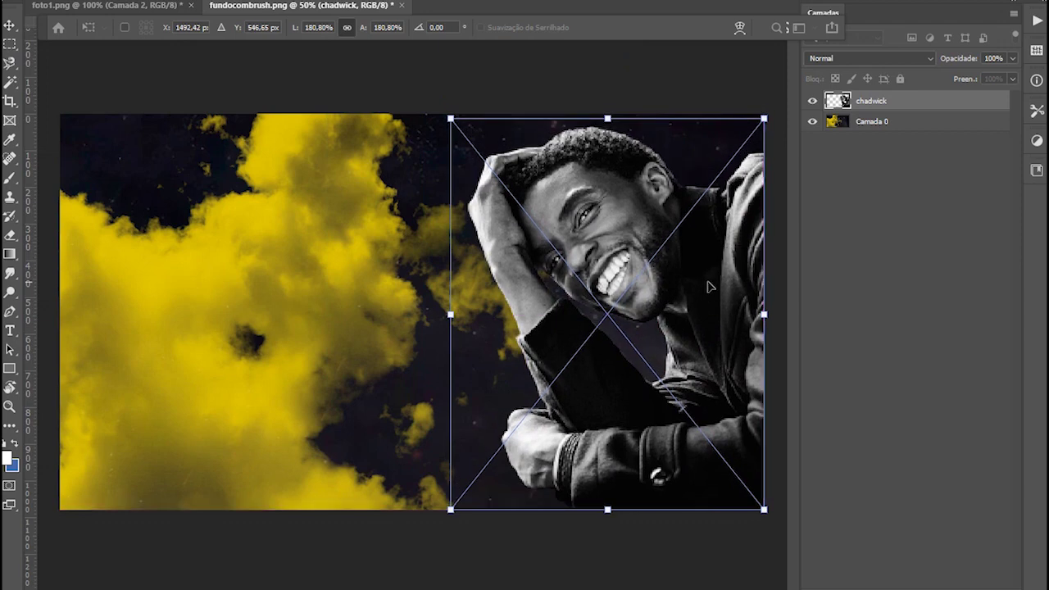
key(Return)
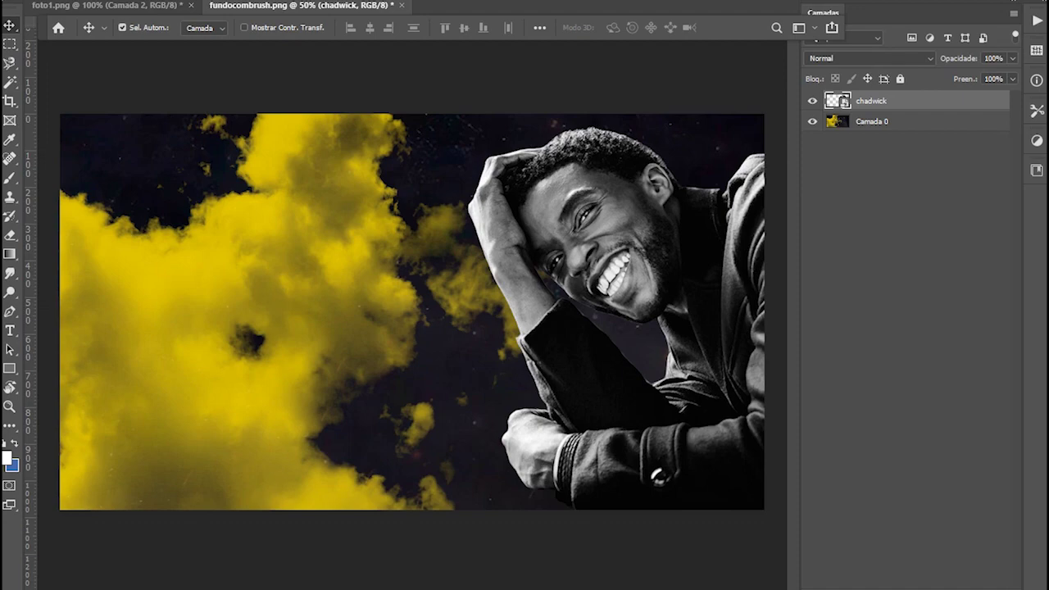
click(16, 1)
click(86, 277)
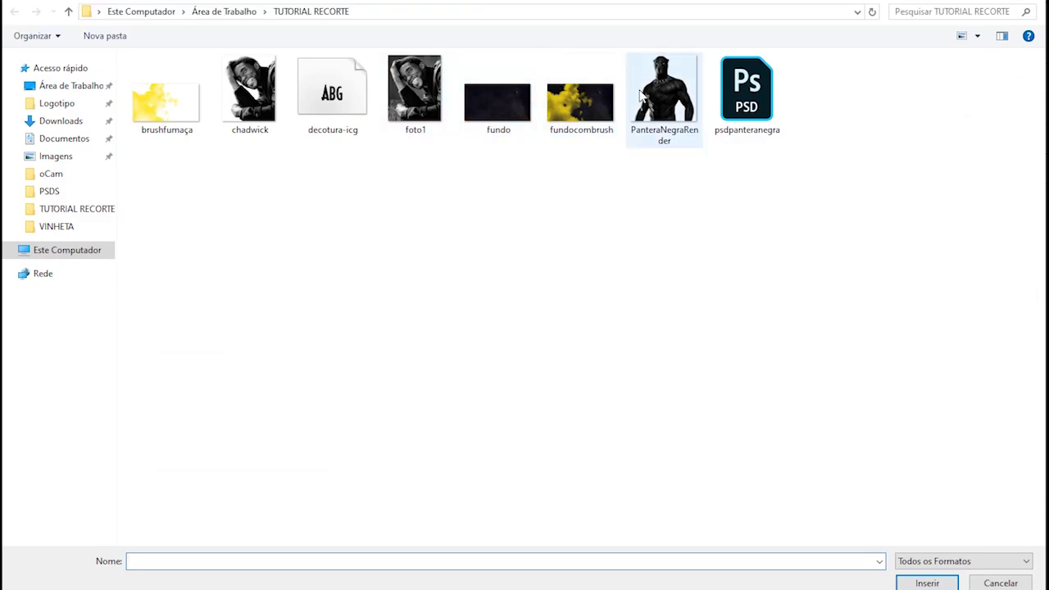
Embed PanteraNegraRender, scaled to 130.61% and moved down-left beside the actor.
click(649, 96)
double_click(650, 97)
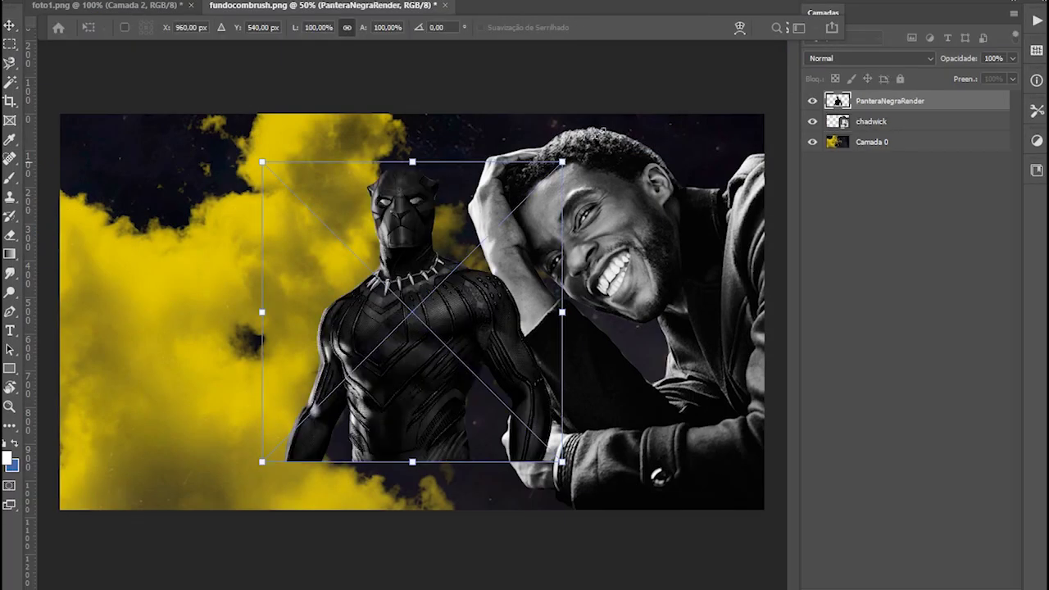
drag(640, 91, 657, 74)
drag(497, 237, 463, 305)
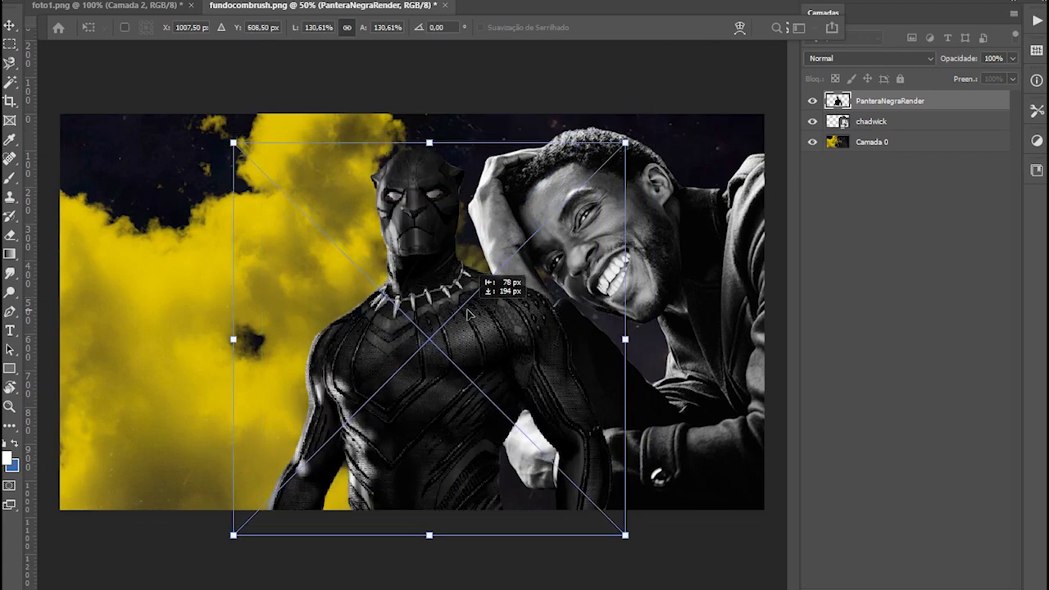
key(Return)
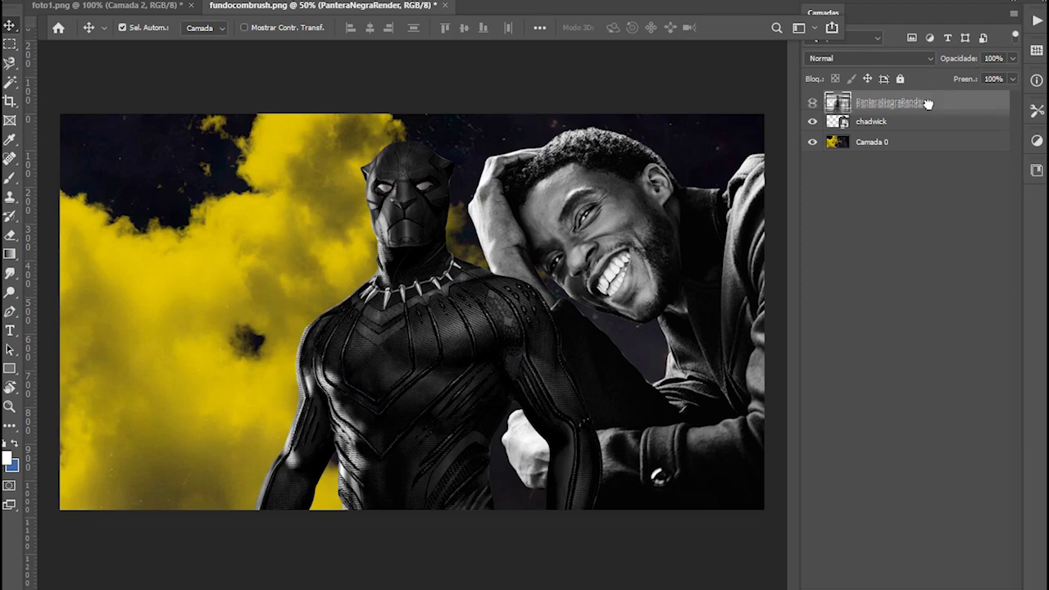
Put PanteraNegraRender behind chadwick and draw a white rectangle across the bottom-left.
drag(929, 101, 901, 131)
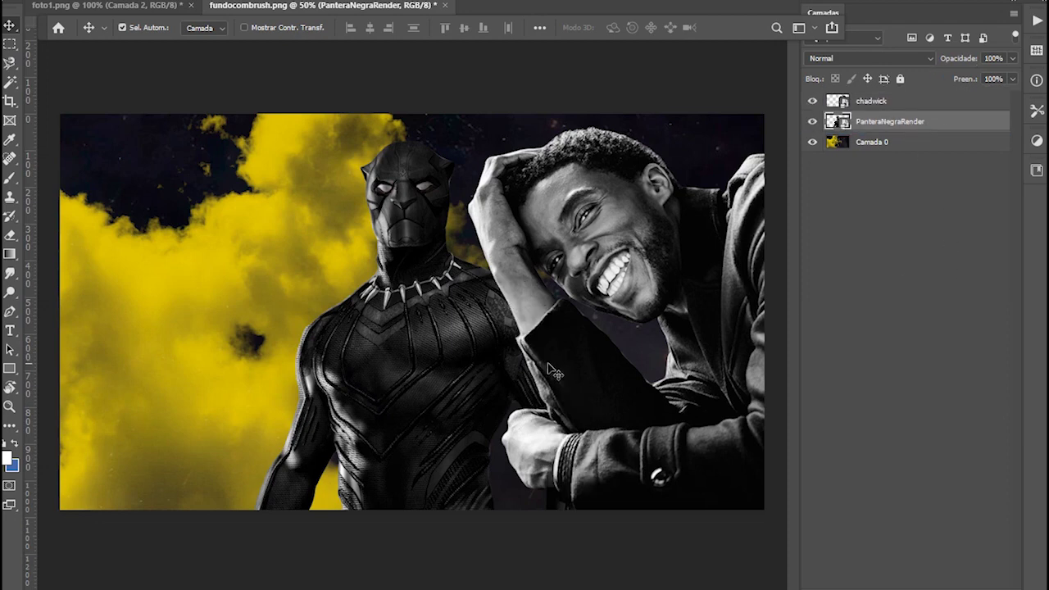
mouse_move(462, 341)
mouse_down()
mouse_move(462, 332)
mouse_move(430, 328)
mouse_move(449, 332)
mouse_up()
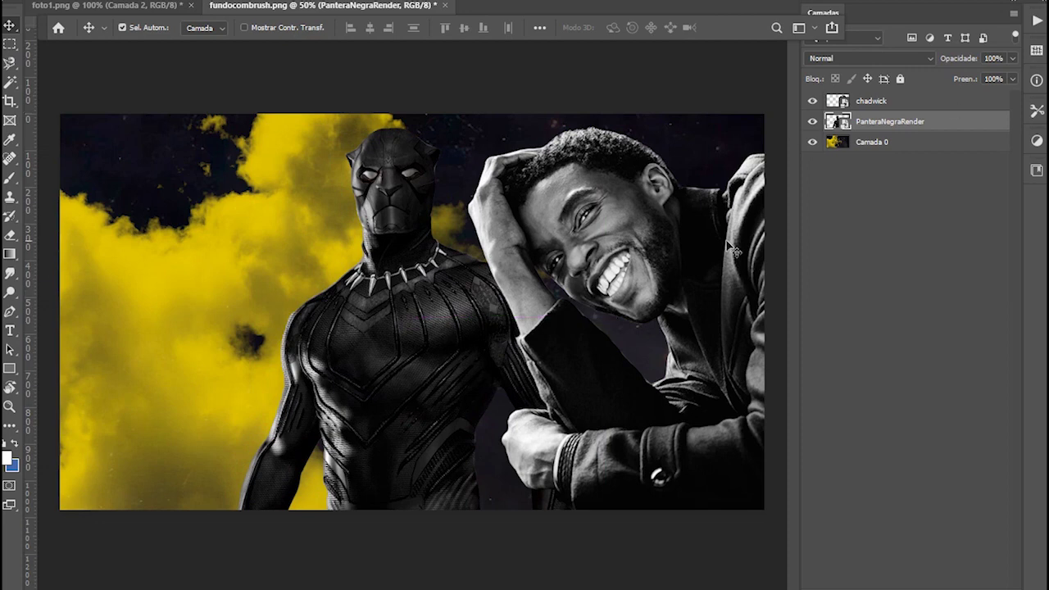
click(11, 371)
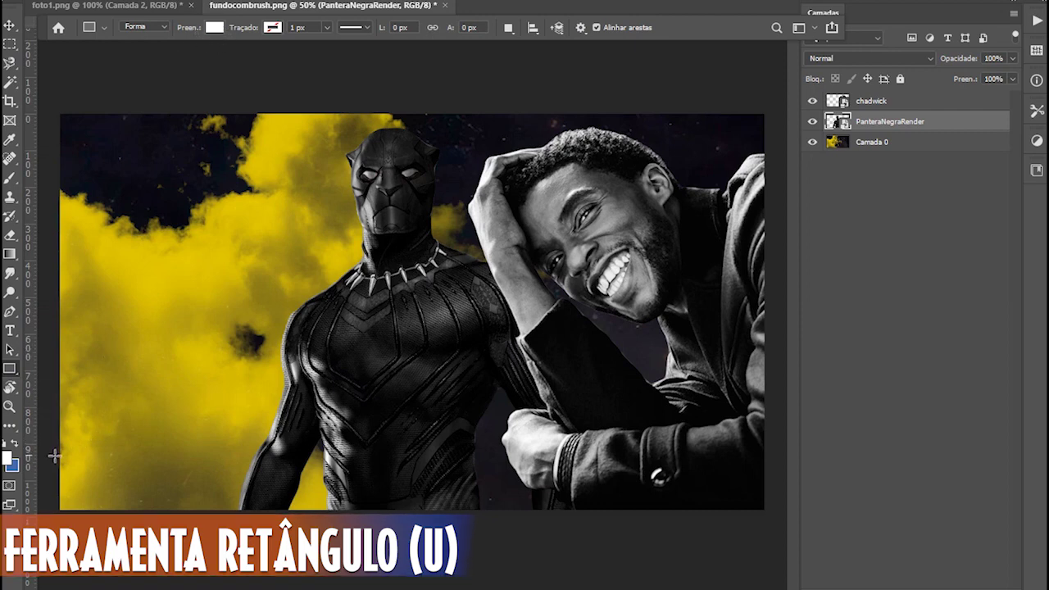
drag(47, 419, 543, 537)
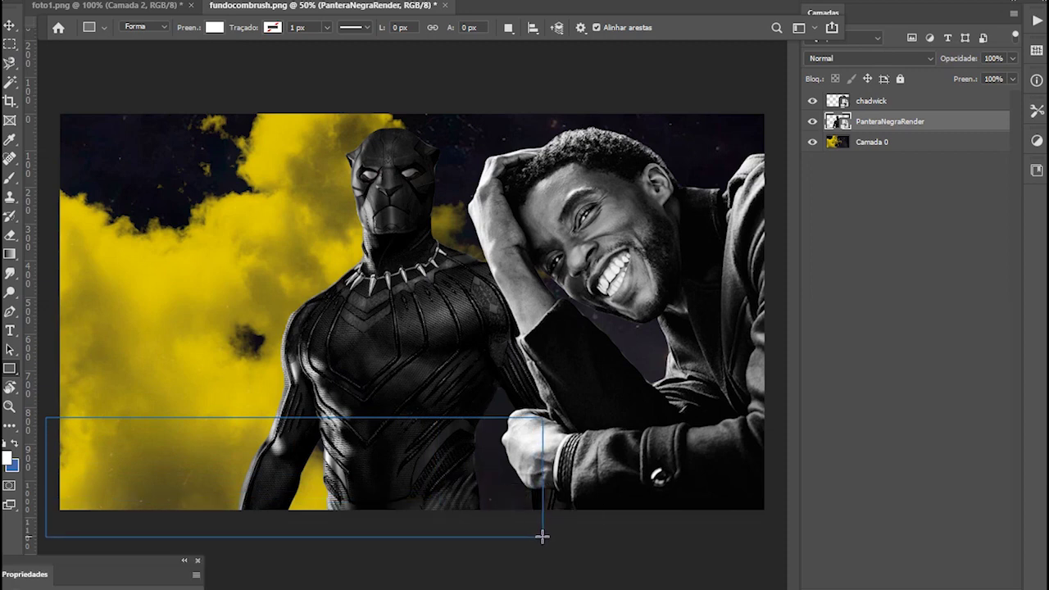
Rotate the white rectangle to about 14.8°, enlarge it to about 126%, and shift it into place.
click(10, 26)
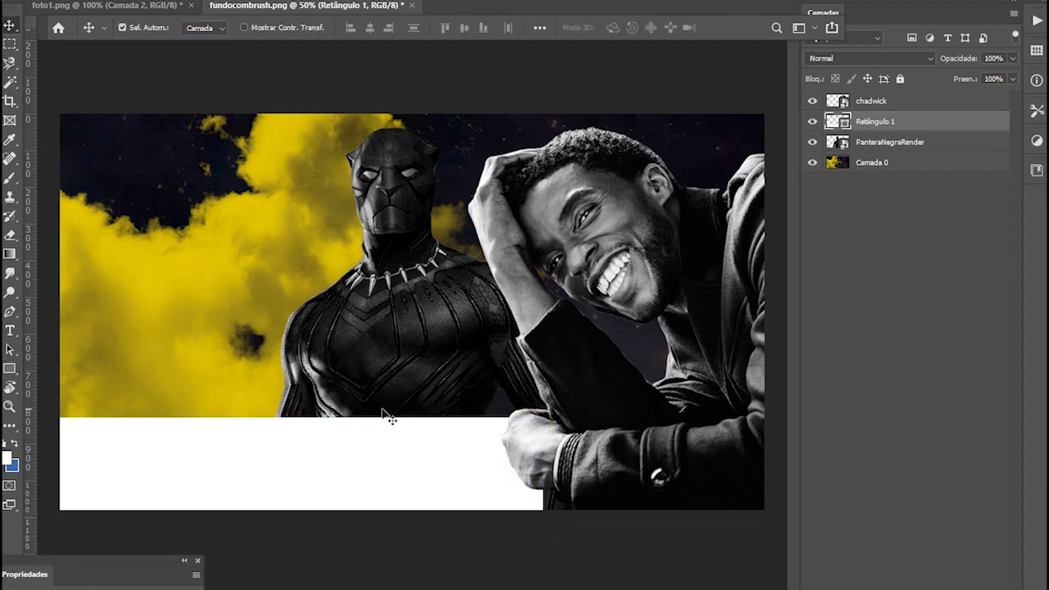
key(ctrl+t)
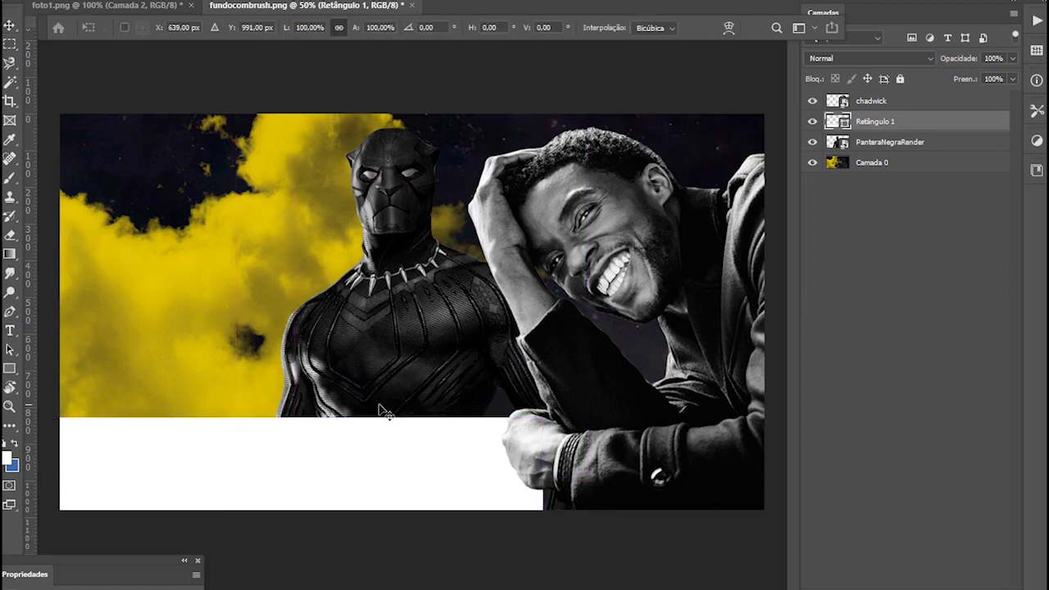
drag(400, 411, 412, 436)
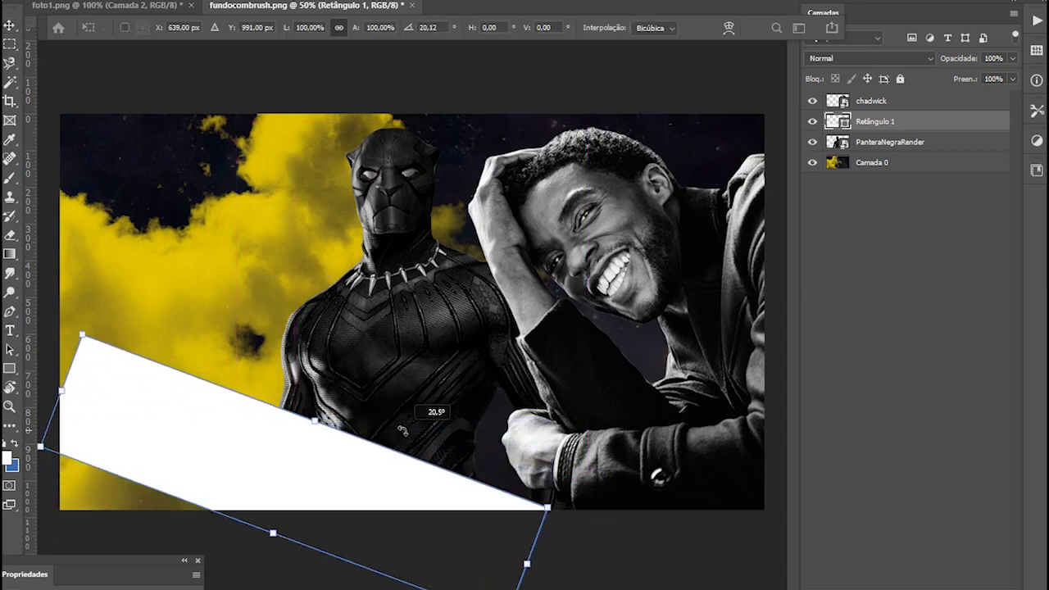
mouse_move(272, 534)
mouse_down()
mouse_move(247, 548)
mouse_move(263, 495)
mouse_move(250, 519)
mouse_up()
drag(492, 463, 497, 426)
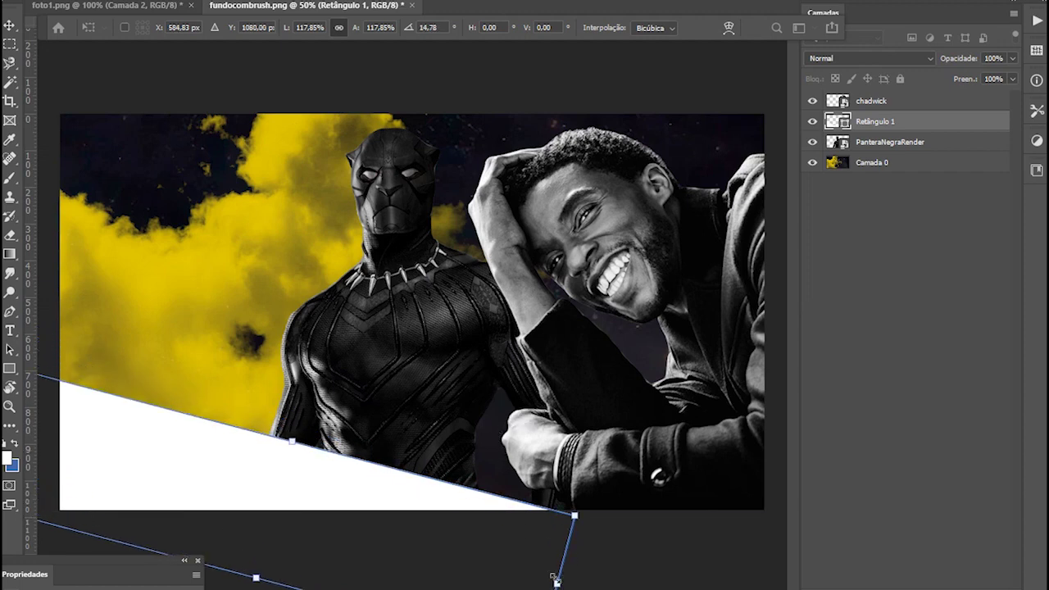
drag(557, 583, 591, 587)
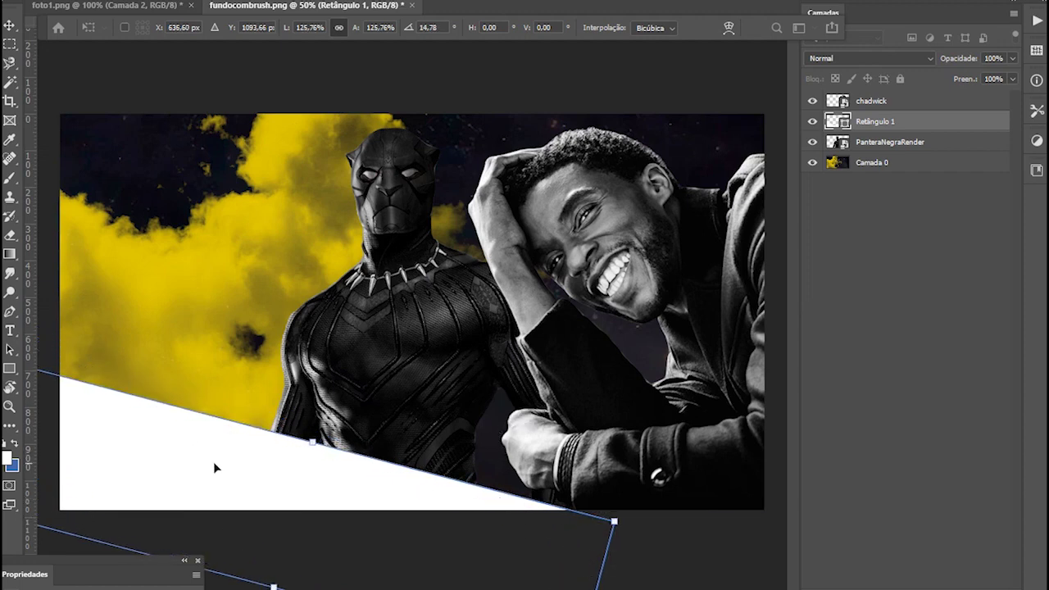
key(Return)
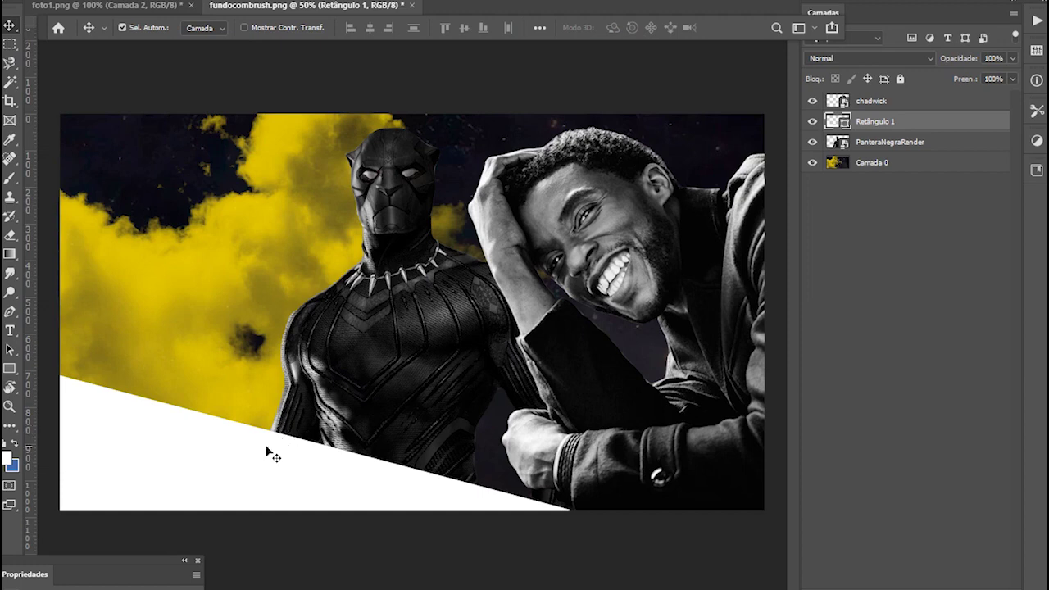
drag(270, 453, 297, 461)
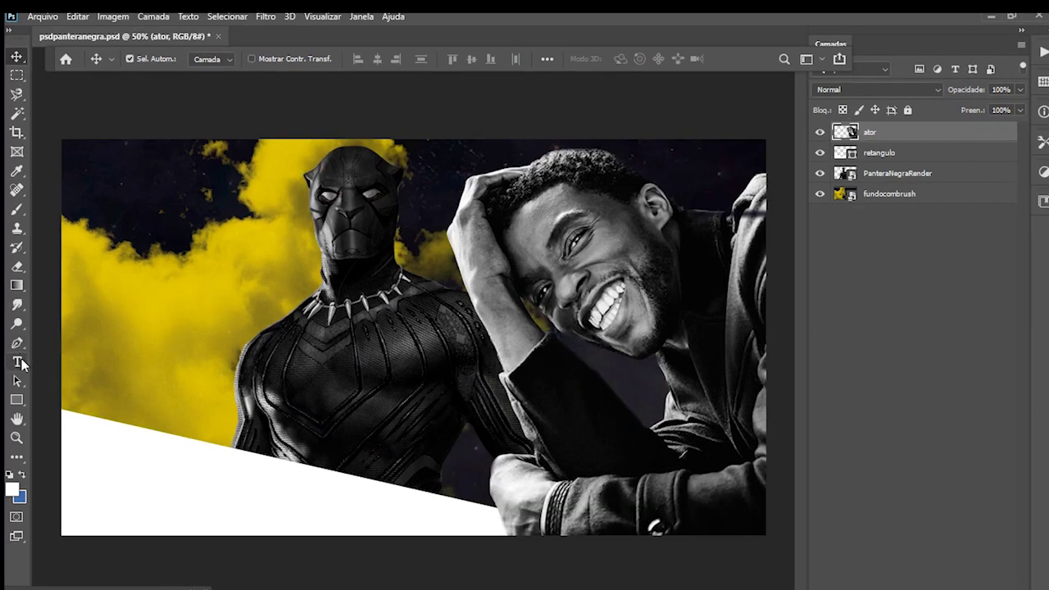
Type CHADWICK BOSEMAN in black Decotura ICG 120 pt on the lower-left white band.
click(18, 362)
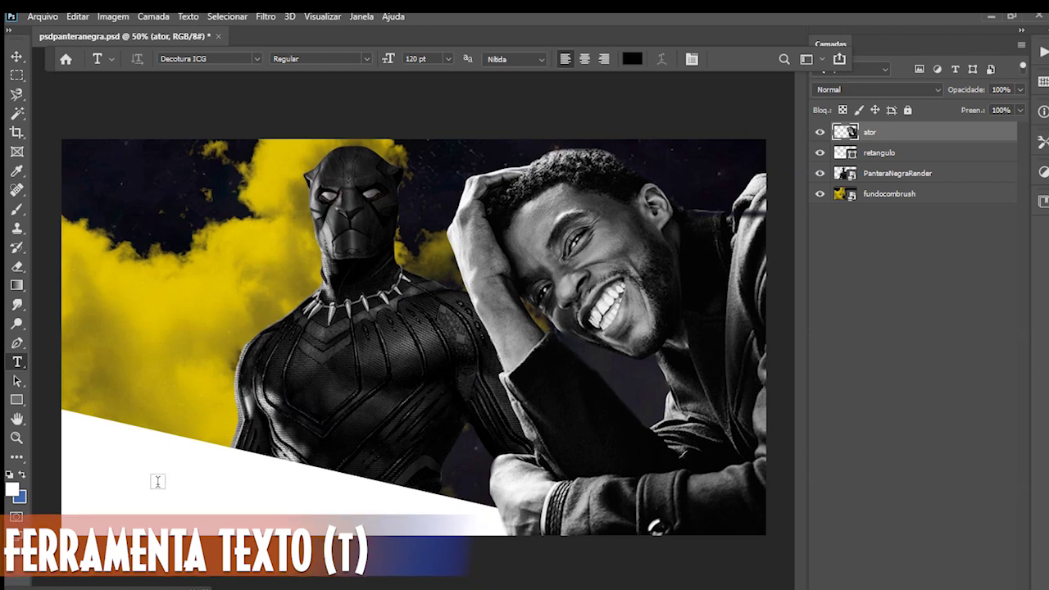
click(157, 481)
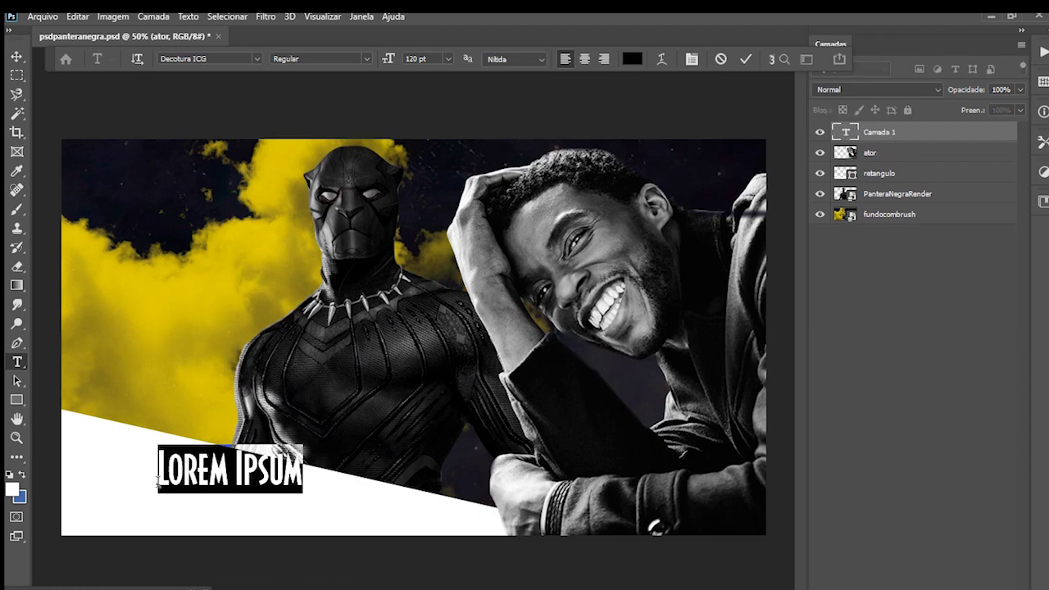
text(CHADWICK BOS)
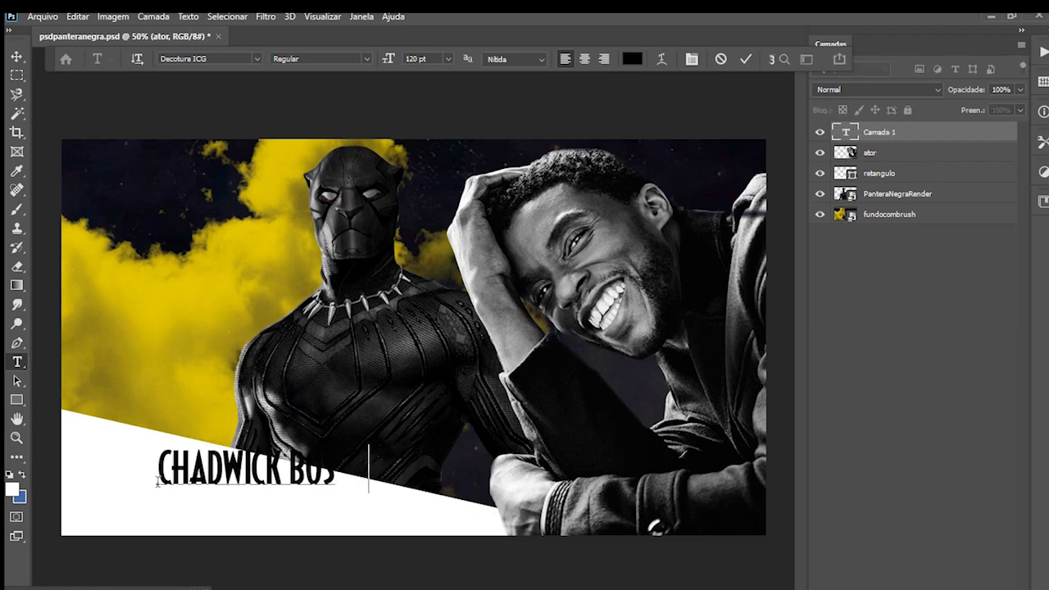
text(EMAN)
drag(386, 519, 319, 553)
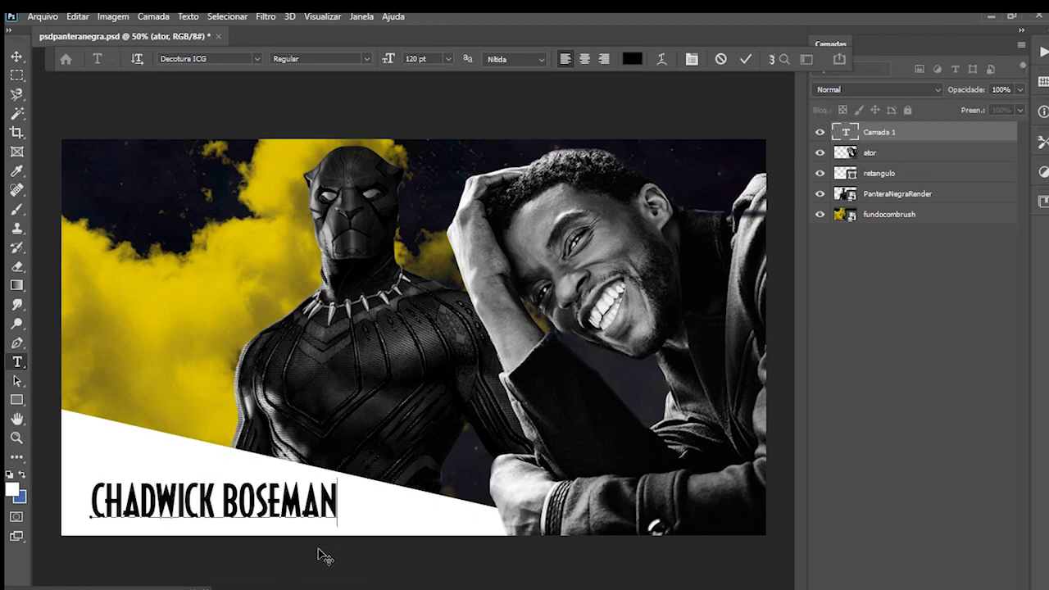
click(852, 136)
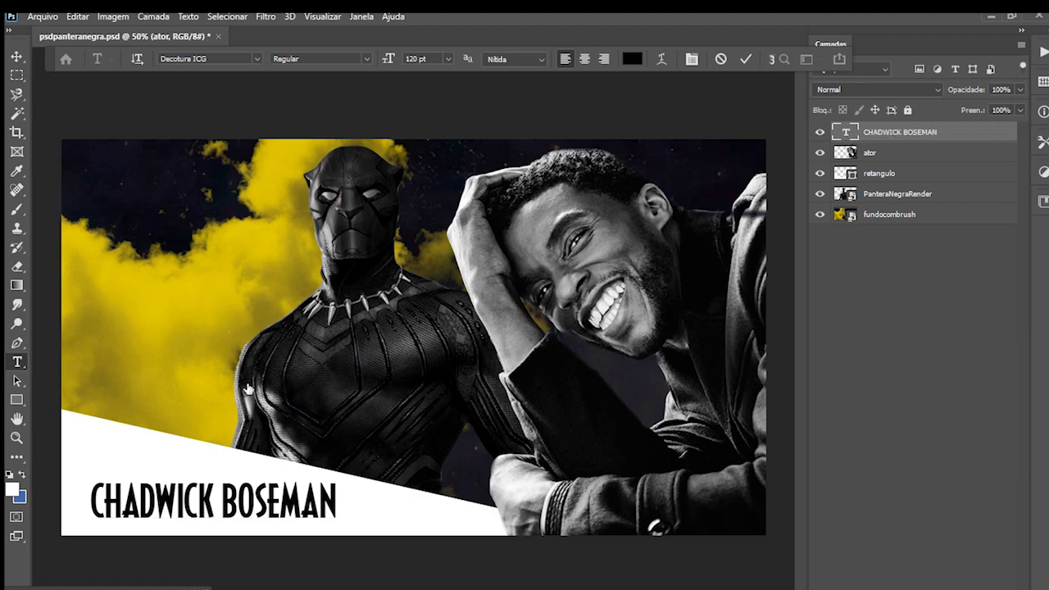
Type PANTERA NEGRA on two lines at 160 pt, centre-aligned.
click(121, 264)
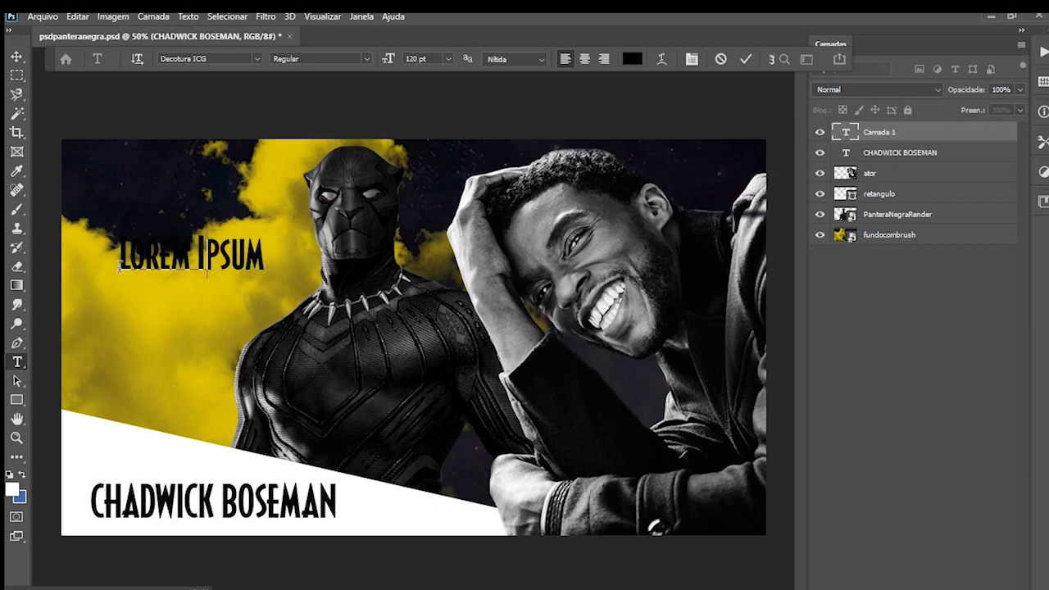
text(PANTERA NEGRA)
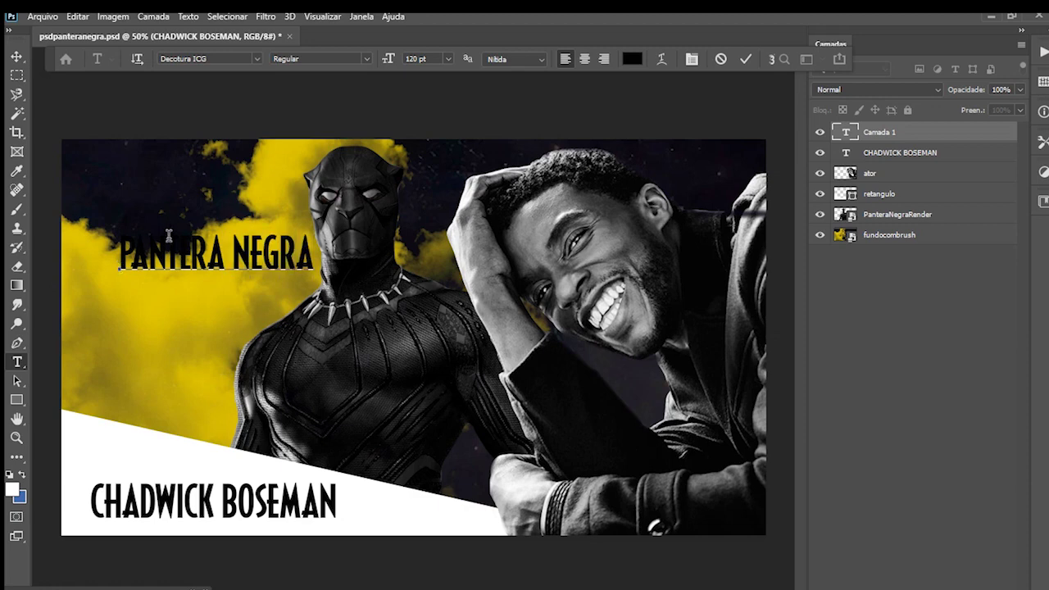
key(Return)
key(ctrl+a)
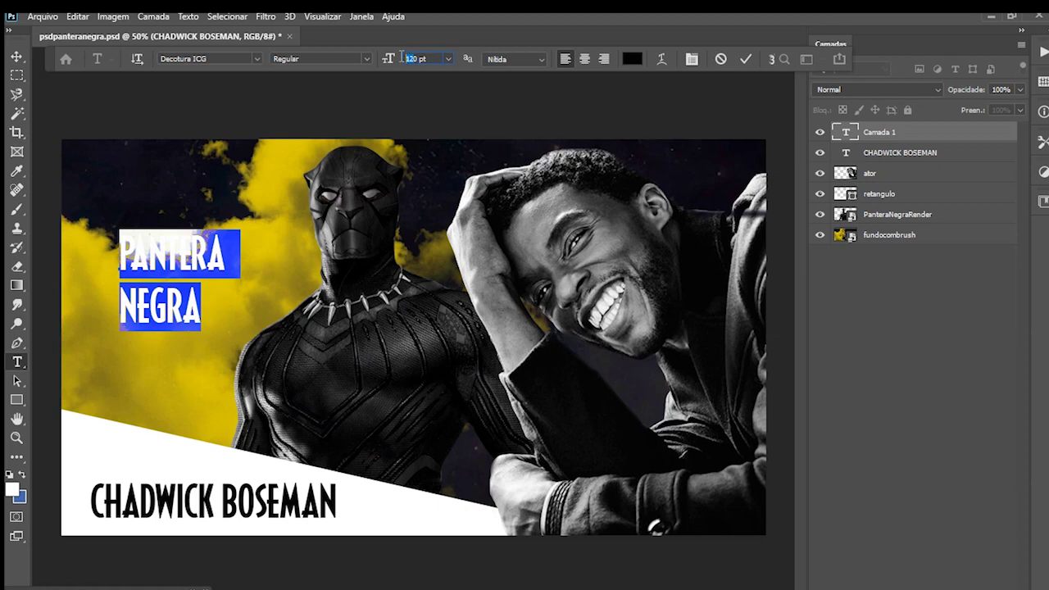
text(150)
key(Return)
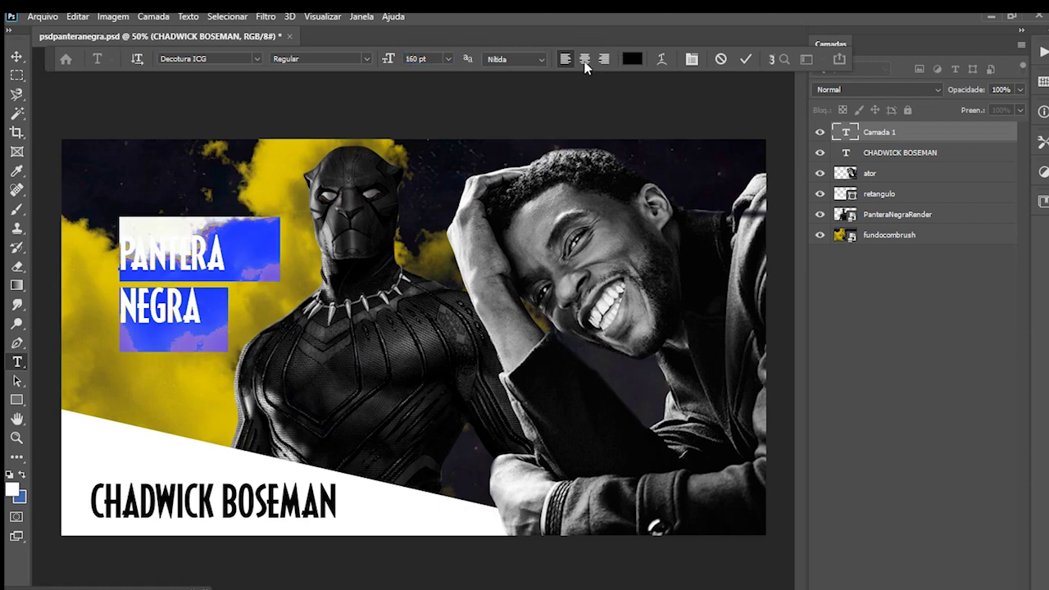
click(585, 64)
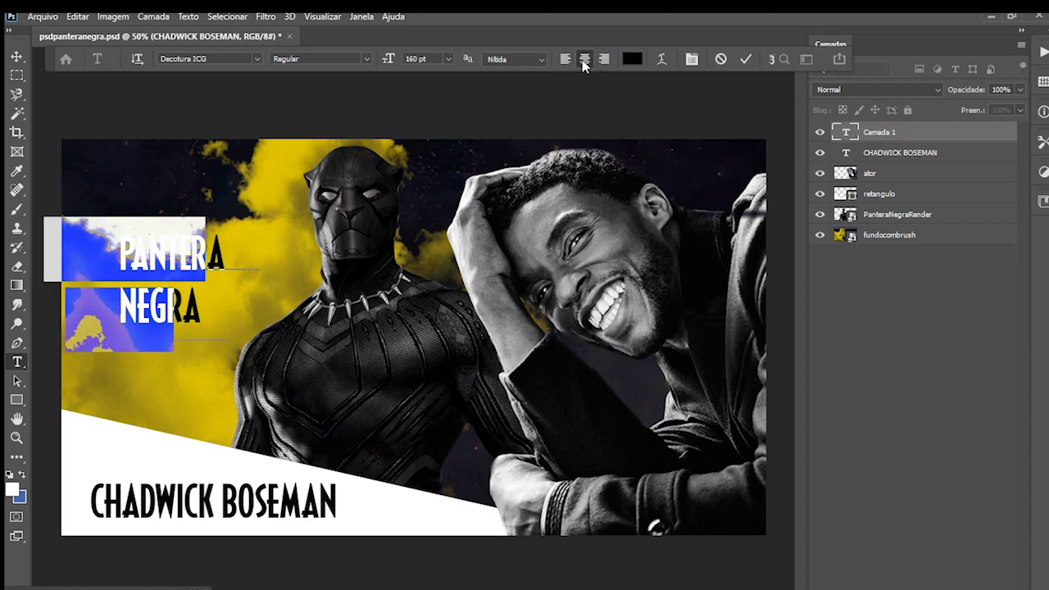
Colour the title white (ffffff) and move it onto the yellow smoke at left.
click(632, 59)
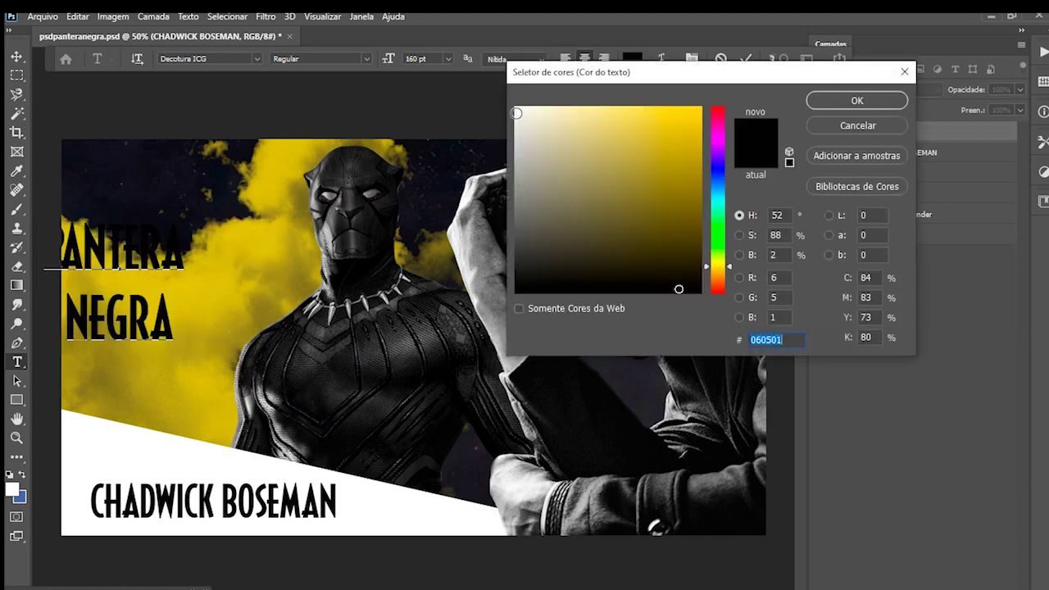
click(516, 108)
text(ffffffd)
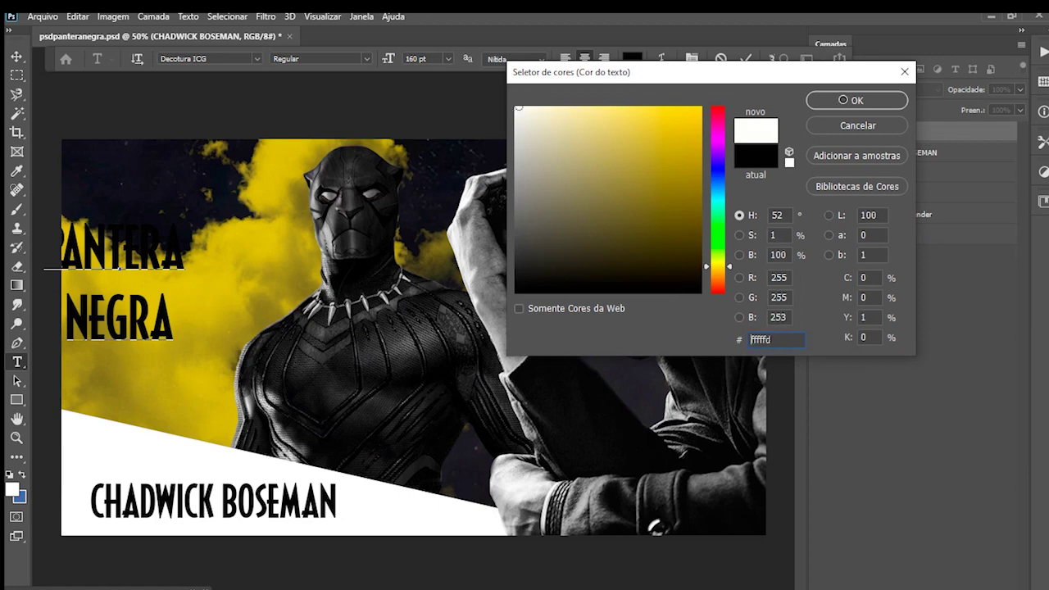
click(856, 100)
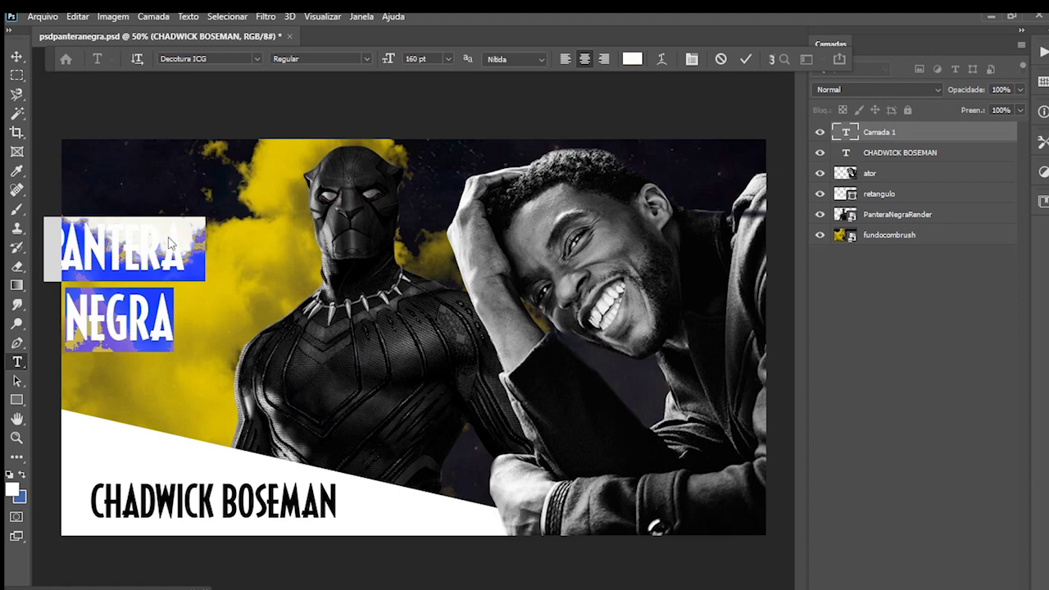
click(16, 59)
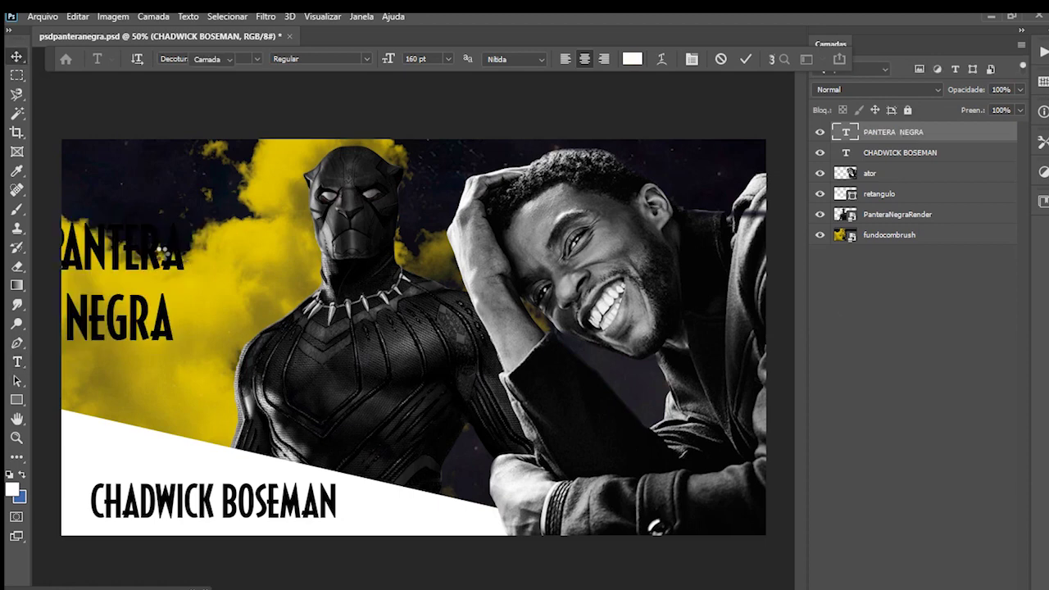
drag(164, 252, 211, 297)
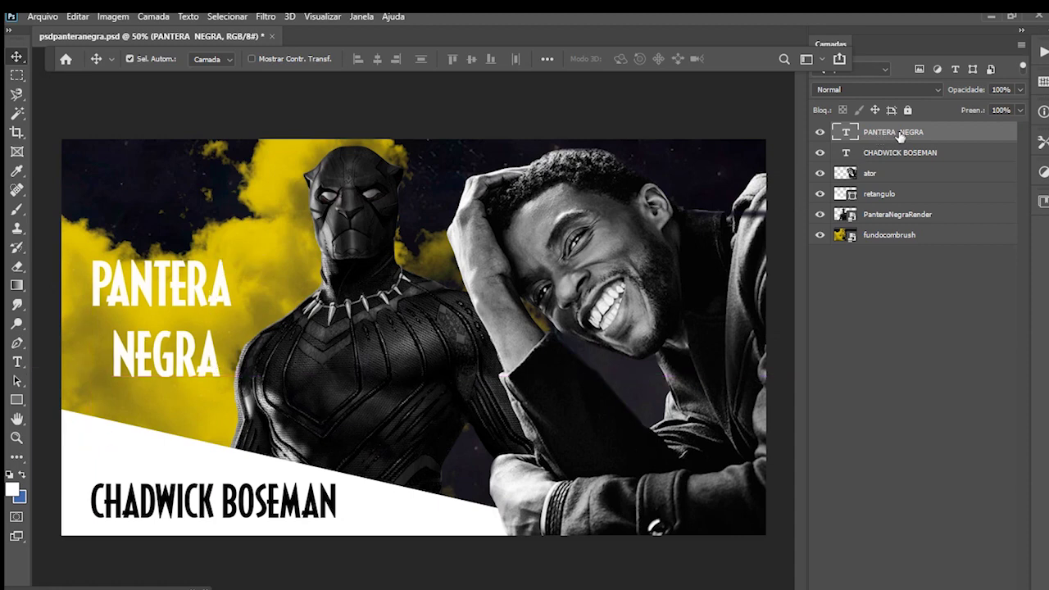
Add a drop shadow to PANTERA NEGRA: 74% opacity, 90° angle, 8 px distance, 13% spread, 21 px size.
right_click(898, 136)
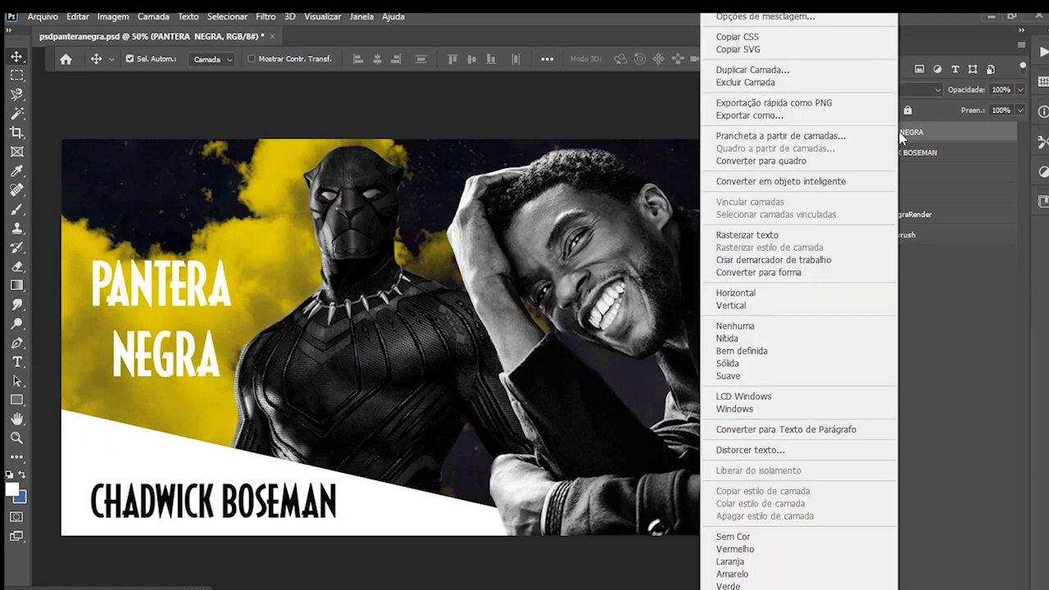
click(844, 17)
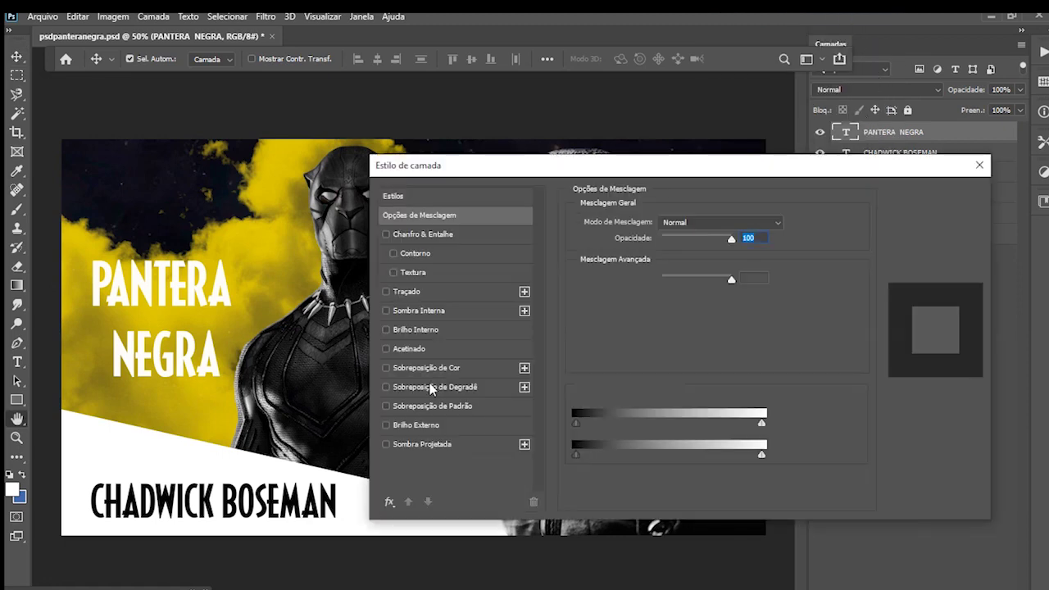
click(435, 445)
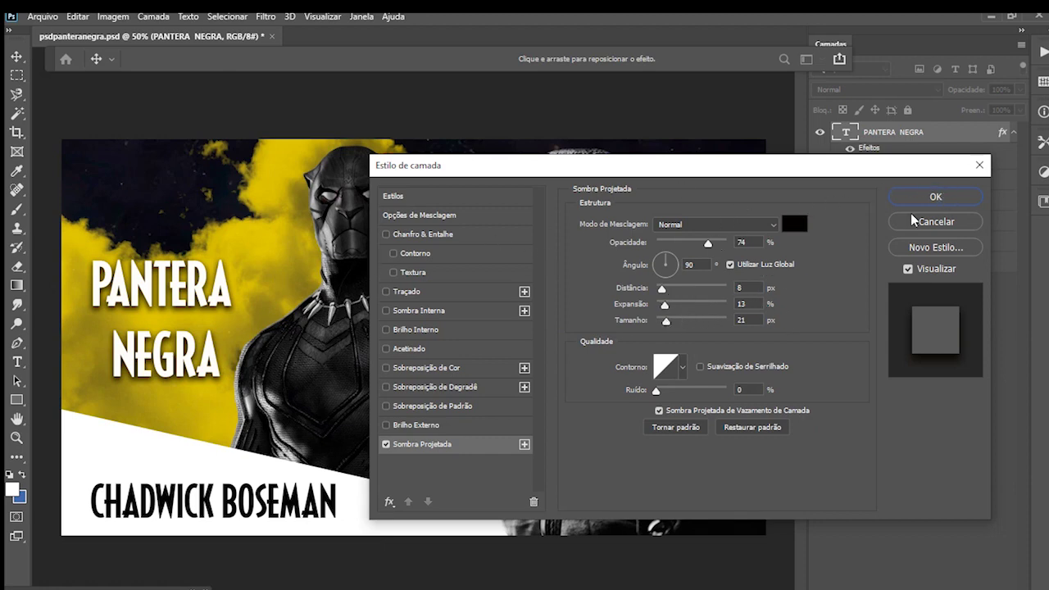
click(924, 200)
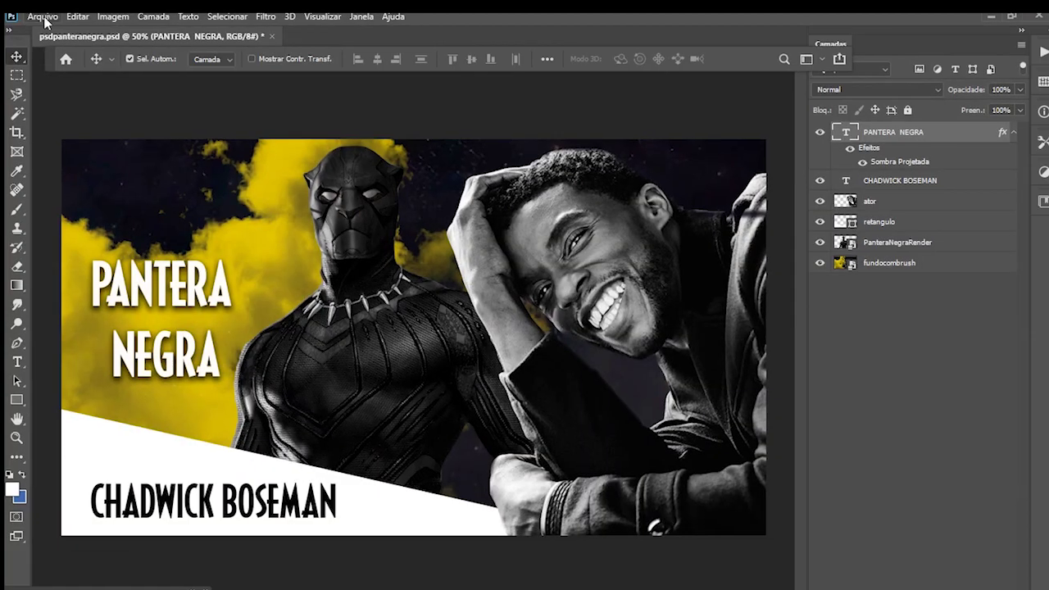
Save the composition to this computer as a PNG named WALLAPAPPER, accepting the PNG options.
click(29, 15)
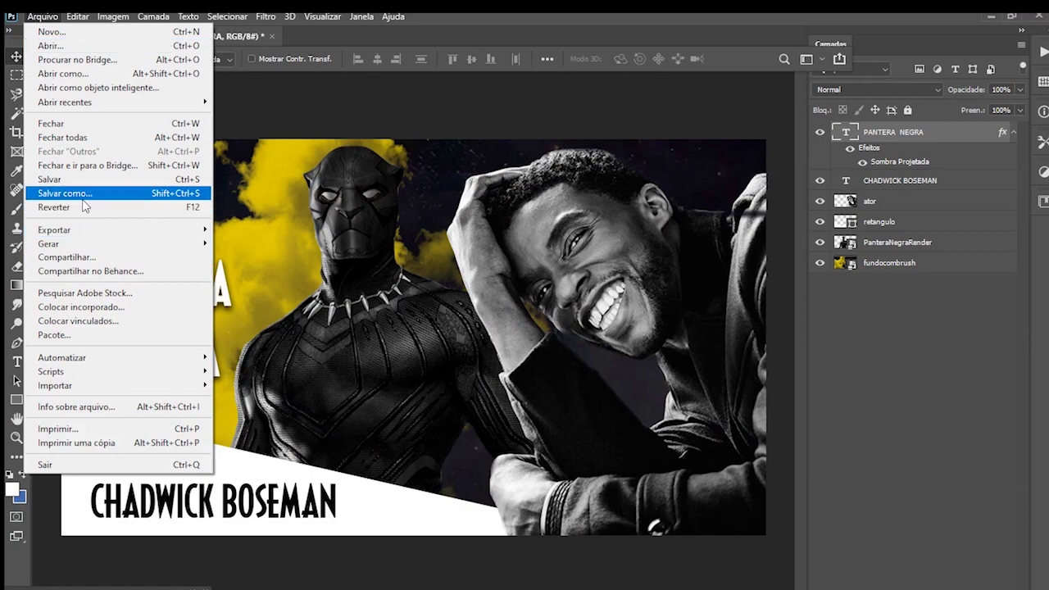
click(90, 196)
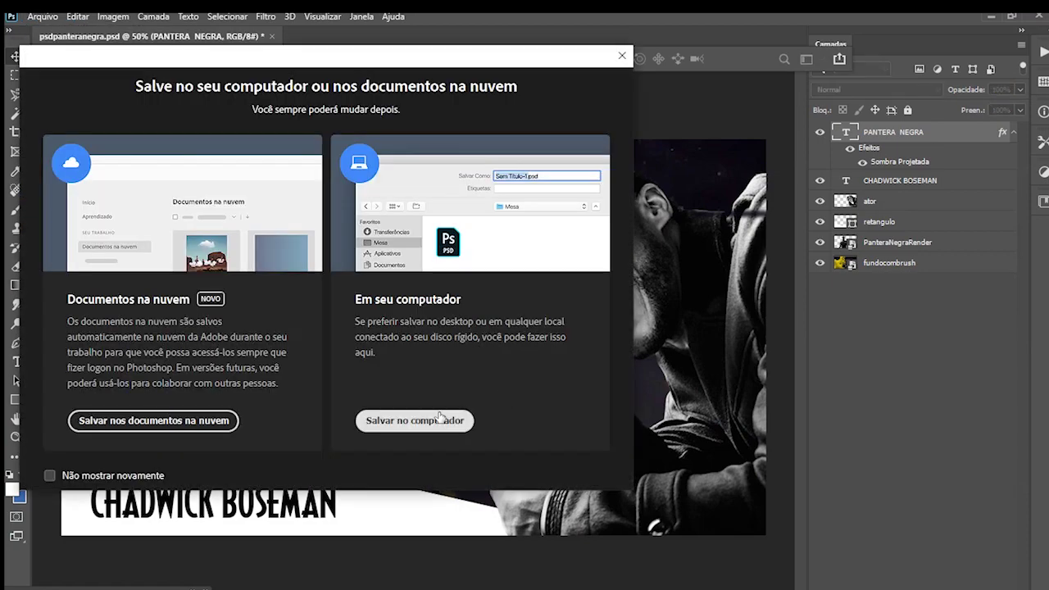
click(440, 419)
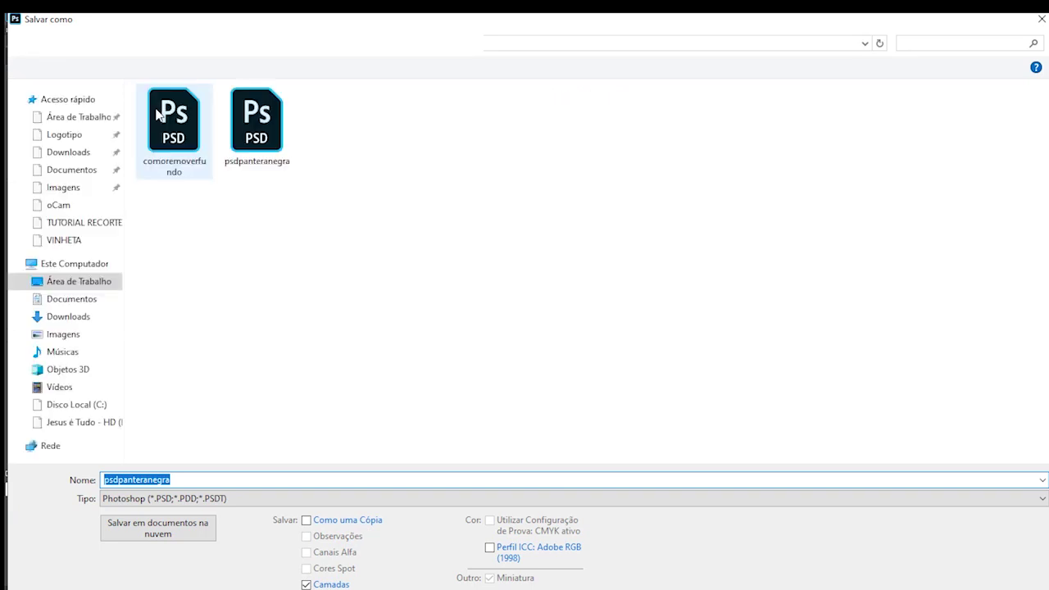
click(149, 500)
click(150, 447)
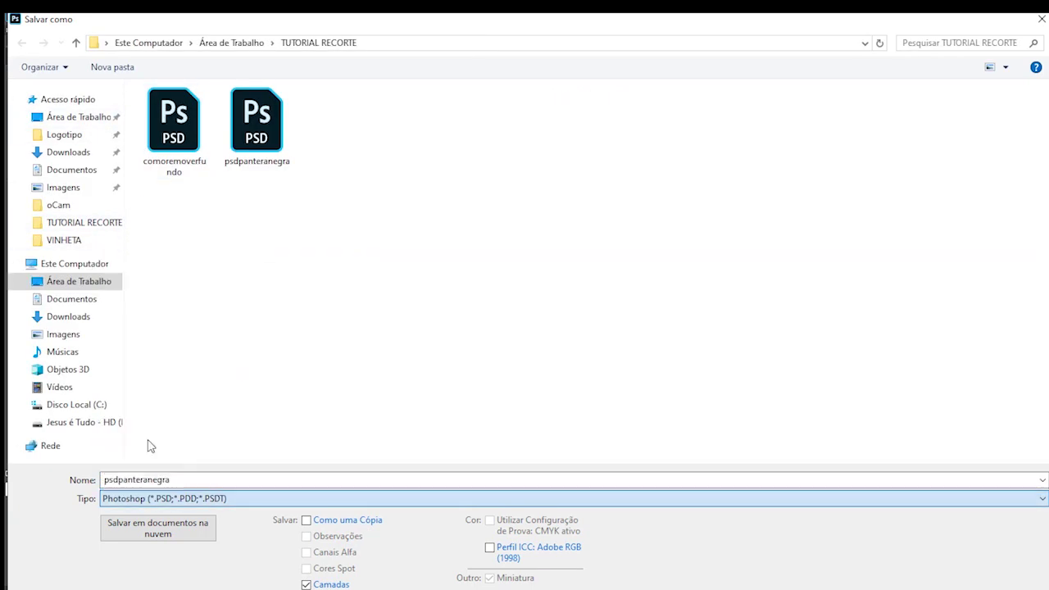
double_click(166, 479)
text(WALLAPAPPER)
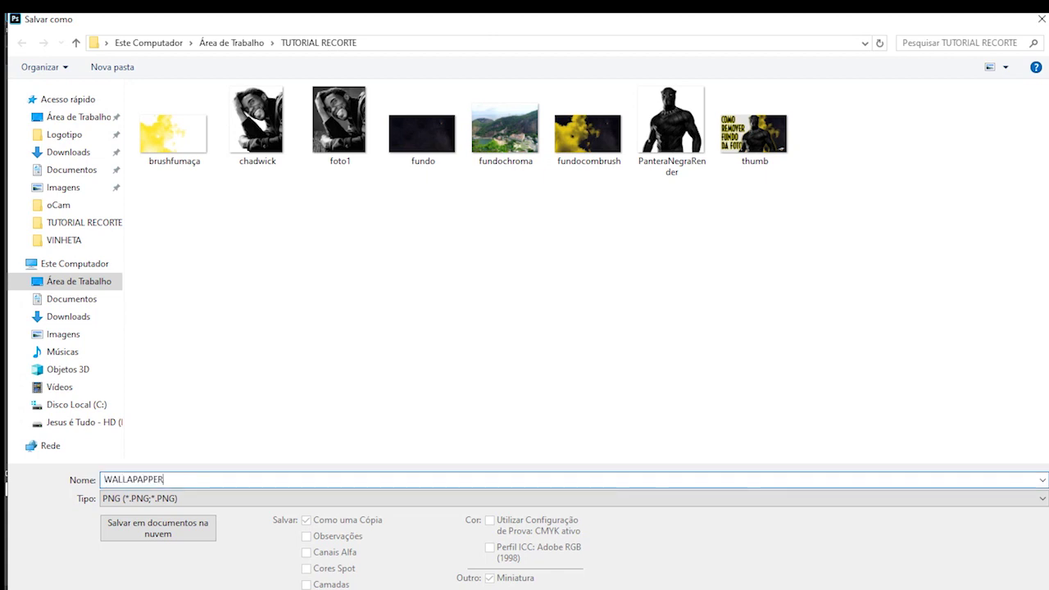
key(Return)
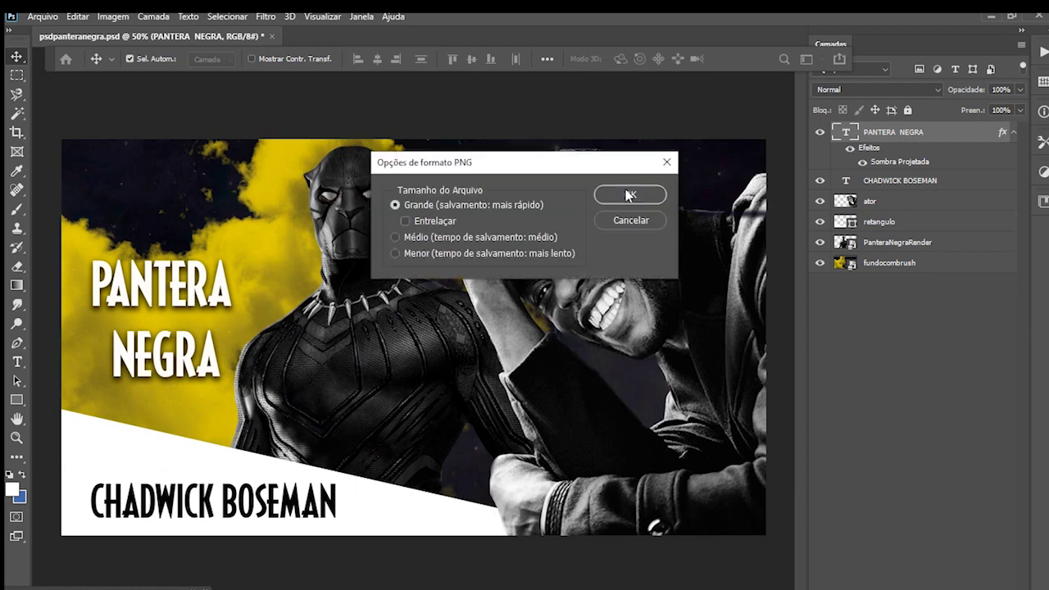
click(629, 195)
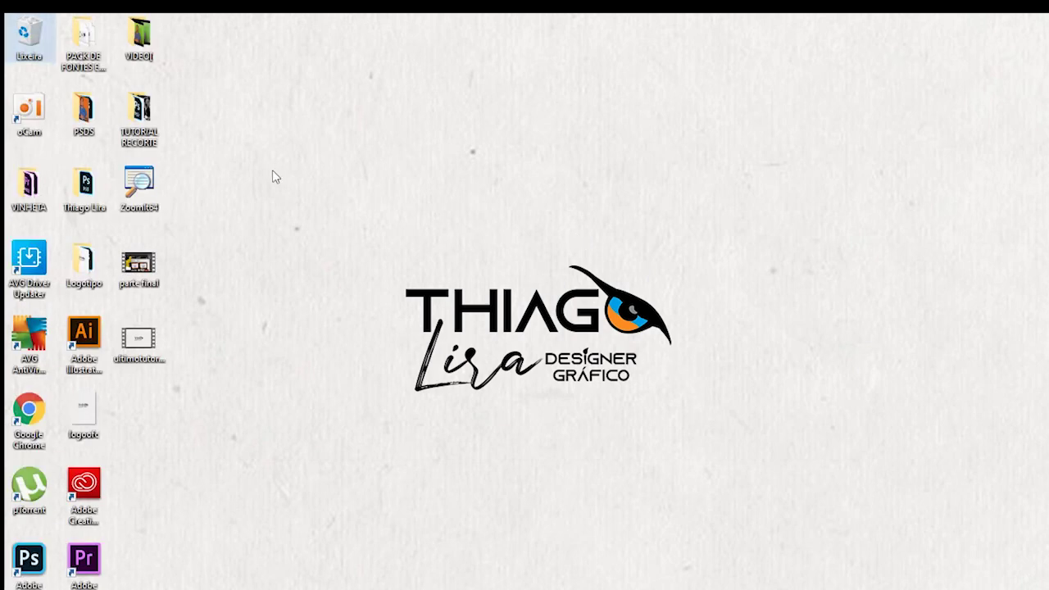
Refresh the desktop, open the TUTORIAL RECORTE folder, and select the WALLAPAPPER image.
right_click(272, 170)
click(314, 213)
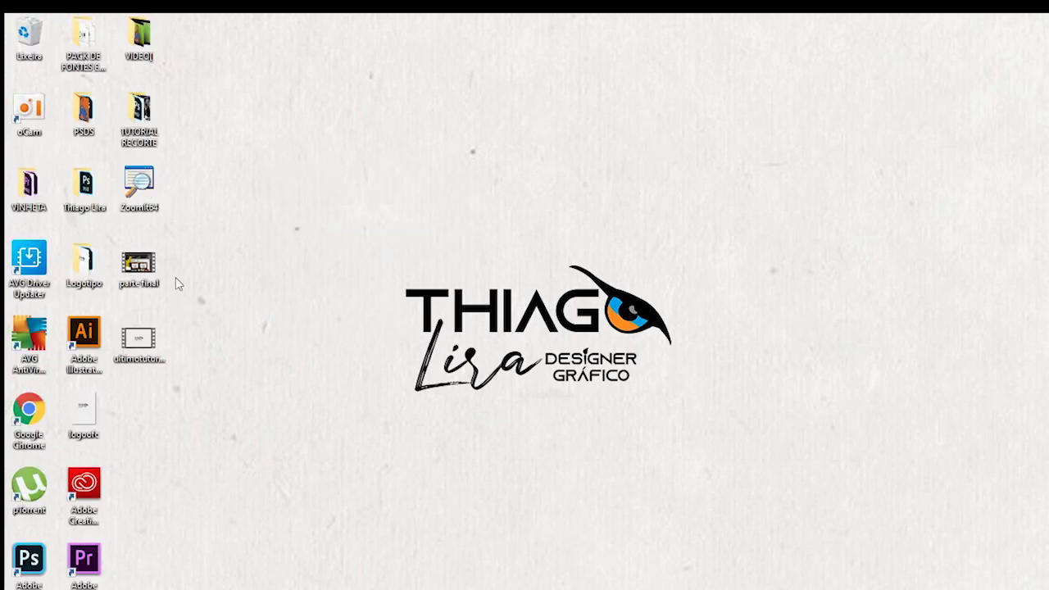
click(136, 141)
double_click(136, 141)
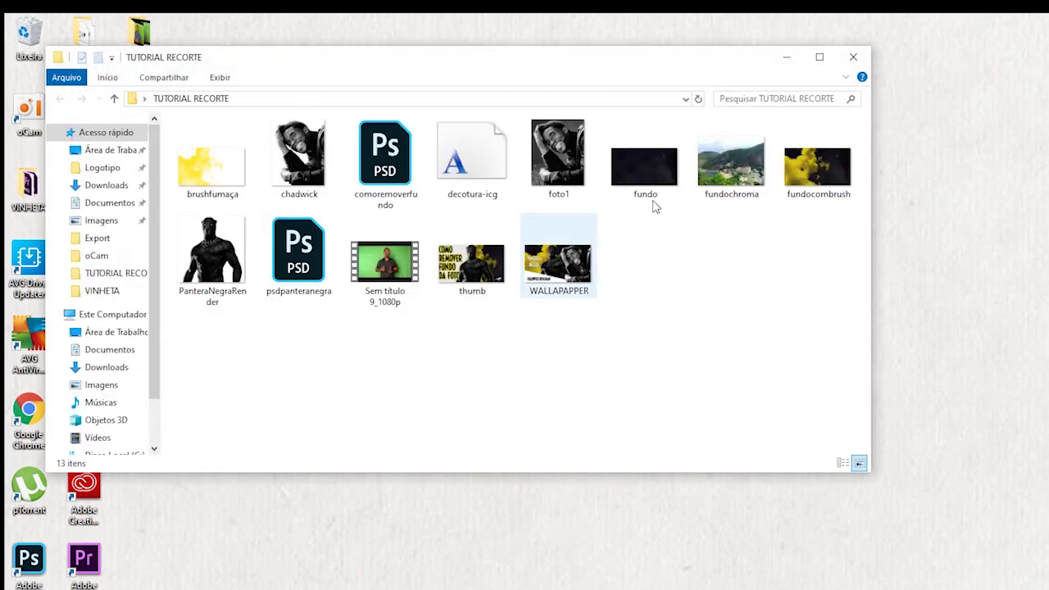
click(553, 263)
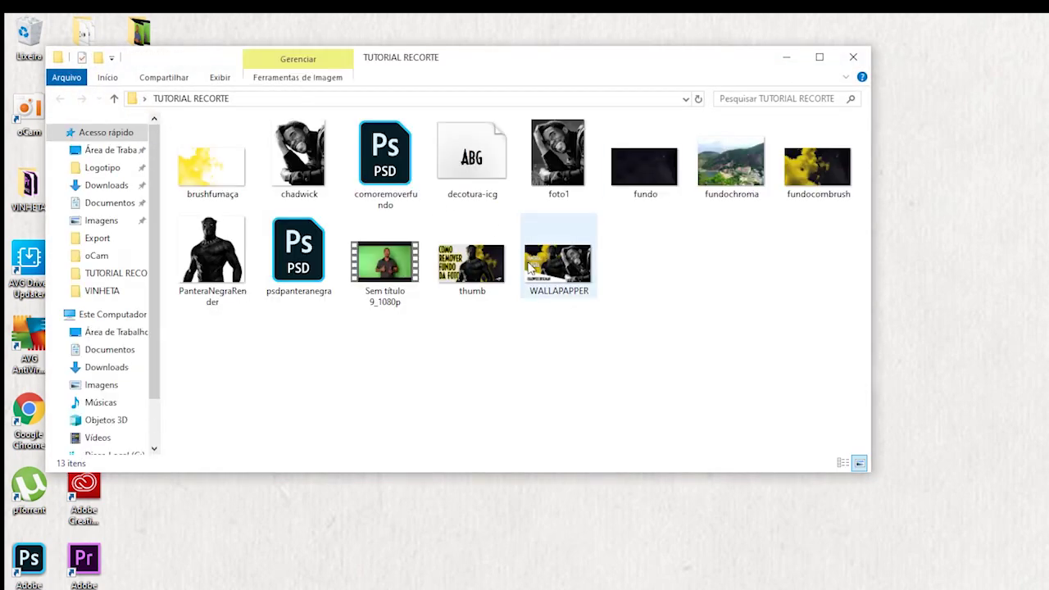